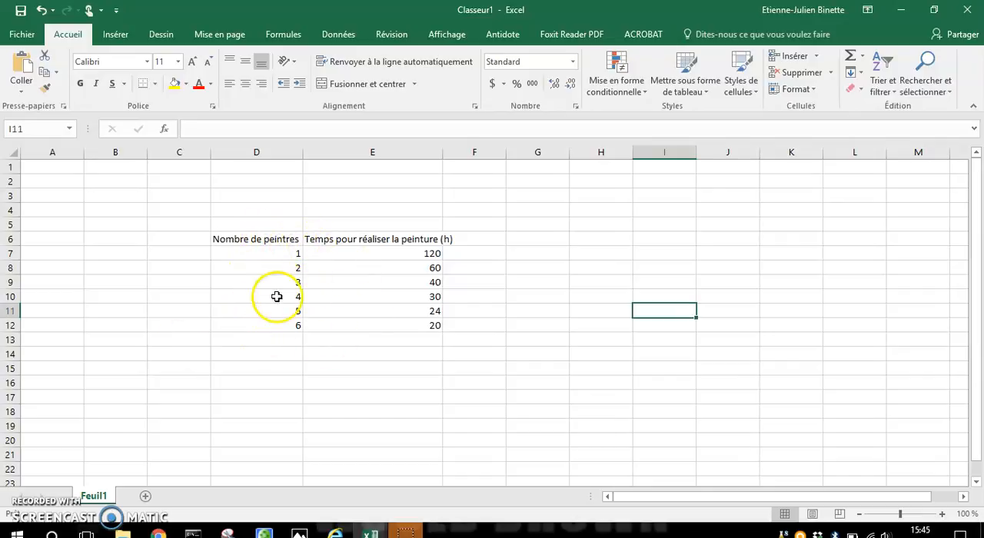
{"action": "left_click_drag", "start_coordinate": [276, 254], "coordinate": [292, 312]}
{"action": "left_click_drag", "start_coordinate": [408, 251], "coordinate": [392, 289]}
{"action": "left_click", "coordinate": [269, 251]}
{"action": "left_click_drag", "start_coordinate": [279, 253], "coordinate": [288, 325]}
{"action": "left_click_drag", "start_coordinate": [361, 253], "coordinate": [402, 336]}
{"action": "left_click", "coordinate": [516, 325]}
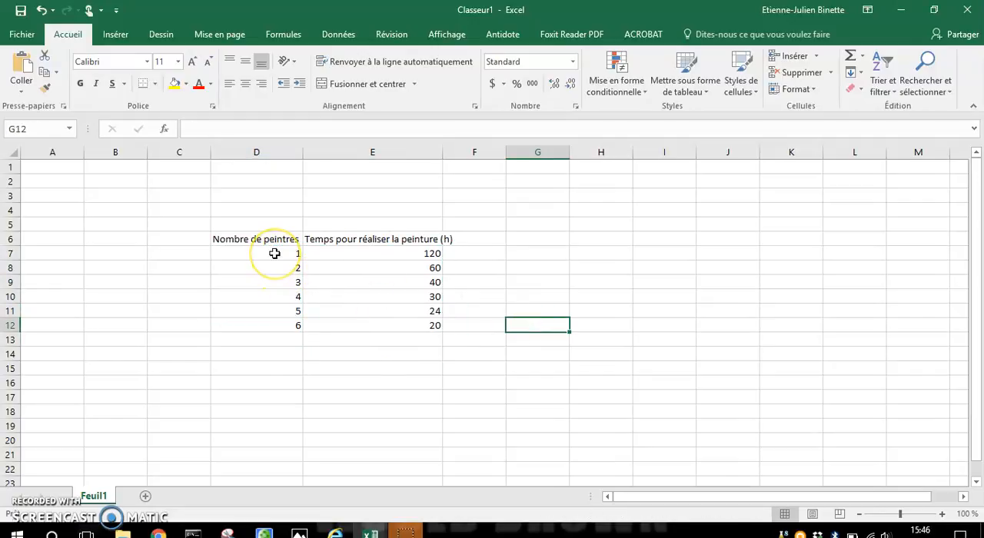
Insert a markers-only scatter chart from the data in D7:E12 and move it beside the table so the data is uncovered.
{"action": "left_click_drag", "start_coordinate": [275, 253], "coordinate": [387, 325]}
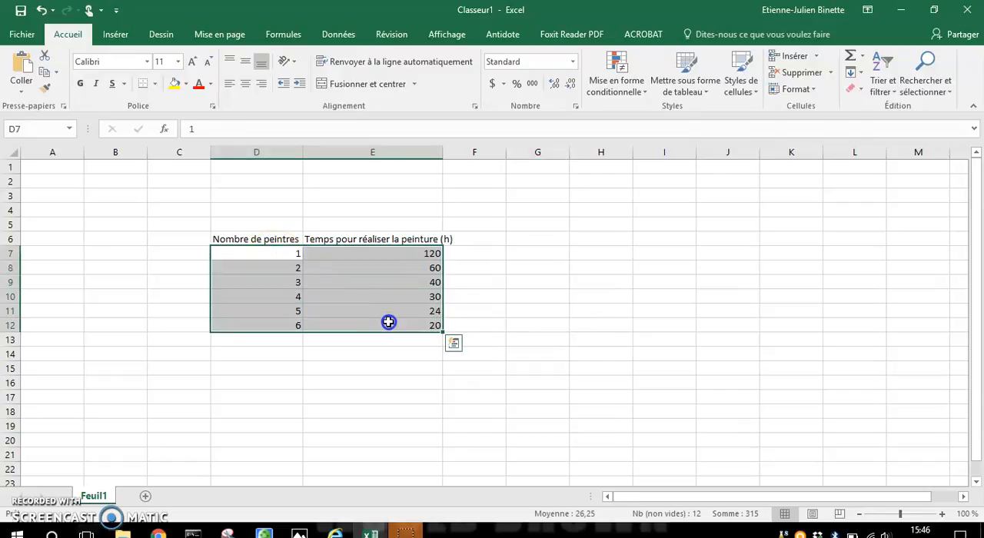
{"action": "left_click", "coordinate": [121, 37]}
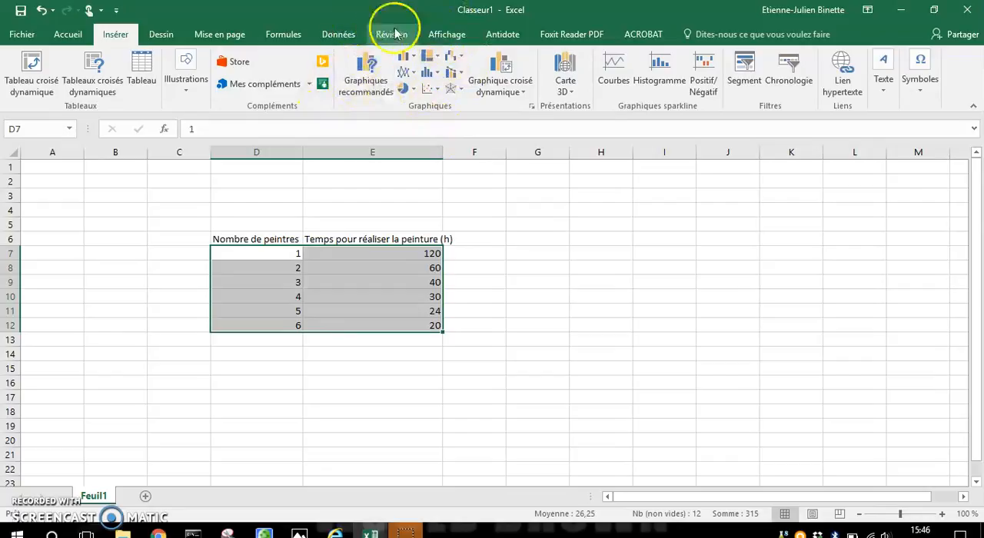
{"action": "left_click", "coordinate": [427, 89]}
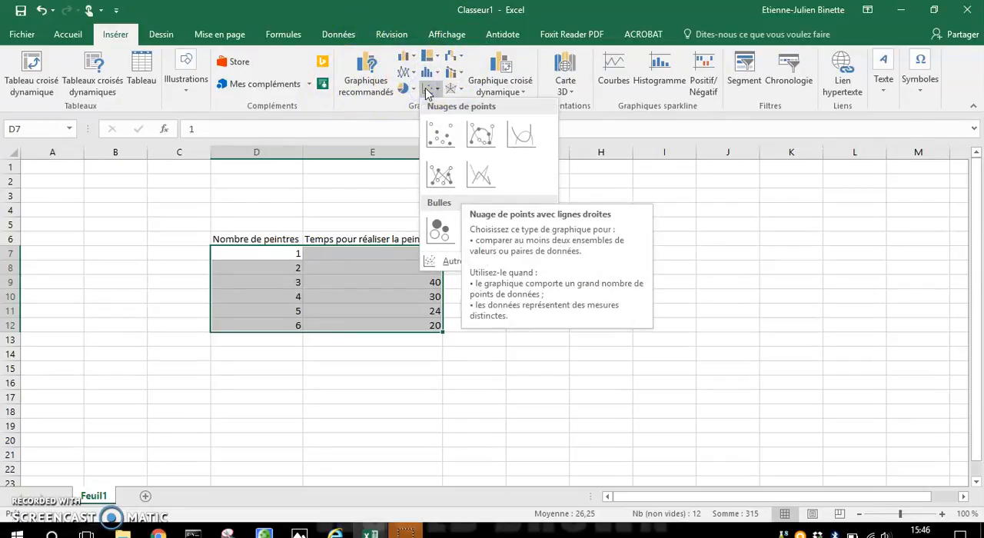
{"action": "left_click", "coordinate": [440, 129]}
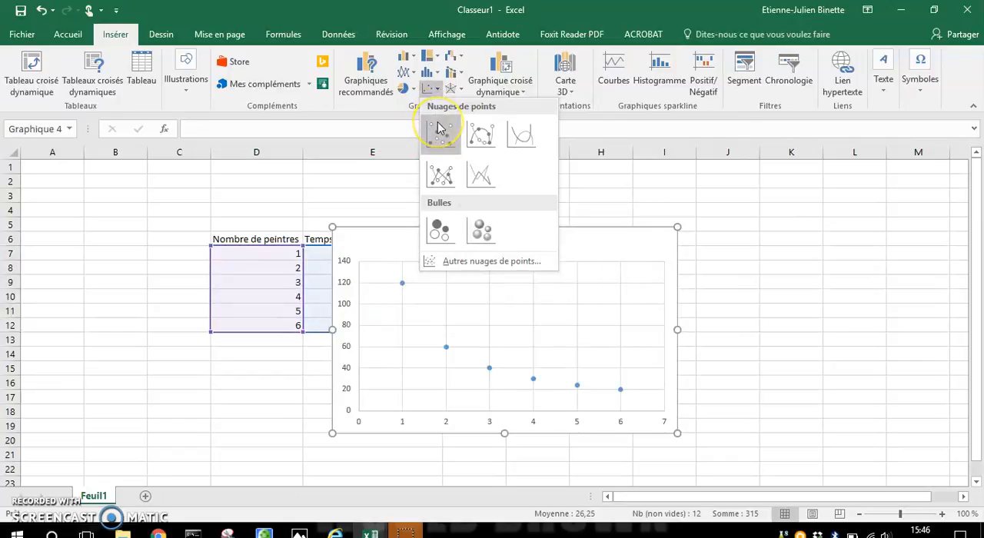
{"action": "left_click", "coordinate": [441, 134]}
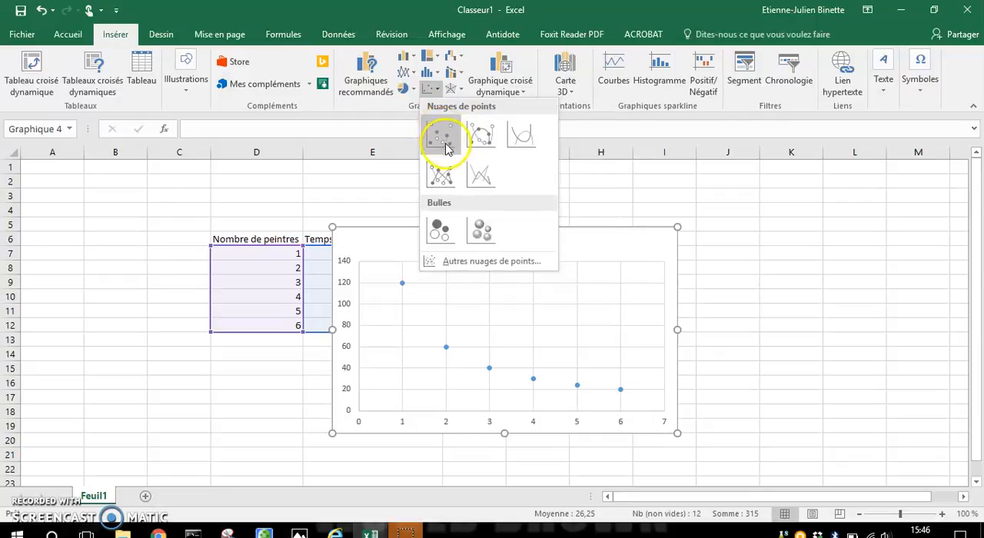
{"action": "left_click", "coordinate": [441, 136]}
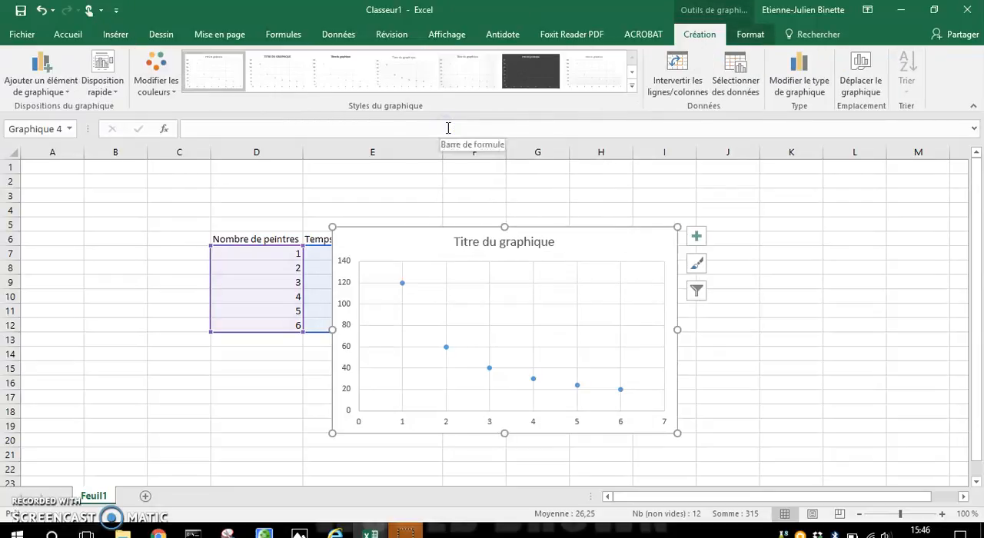
{"action": "left_click_drag", "start_coordinate": [613, 233], "coordinate": [751, 184]}
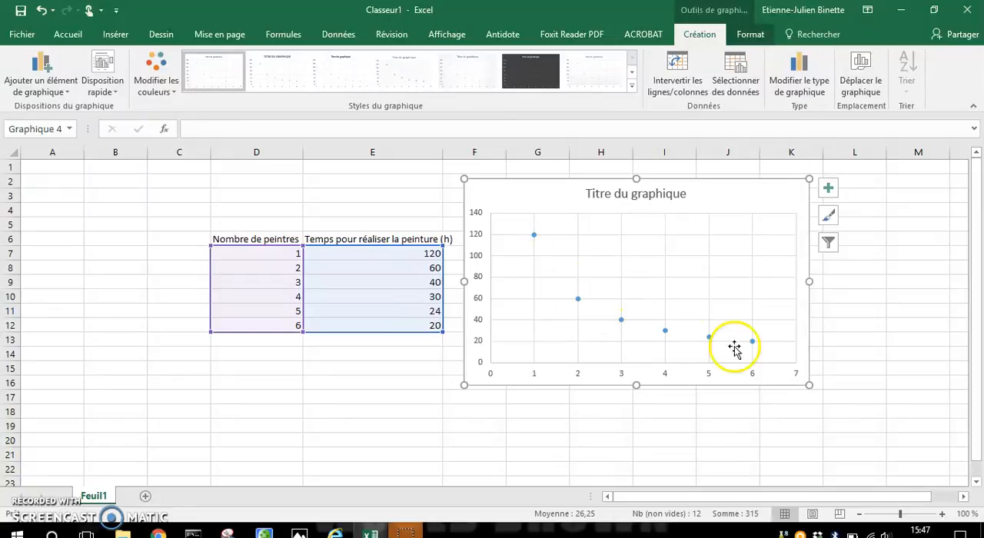
{"action": "left_click", "coordinate": [775, 336]}
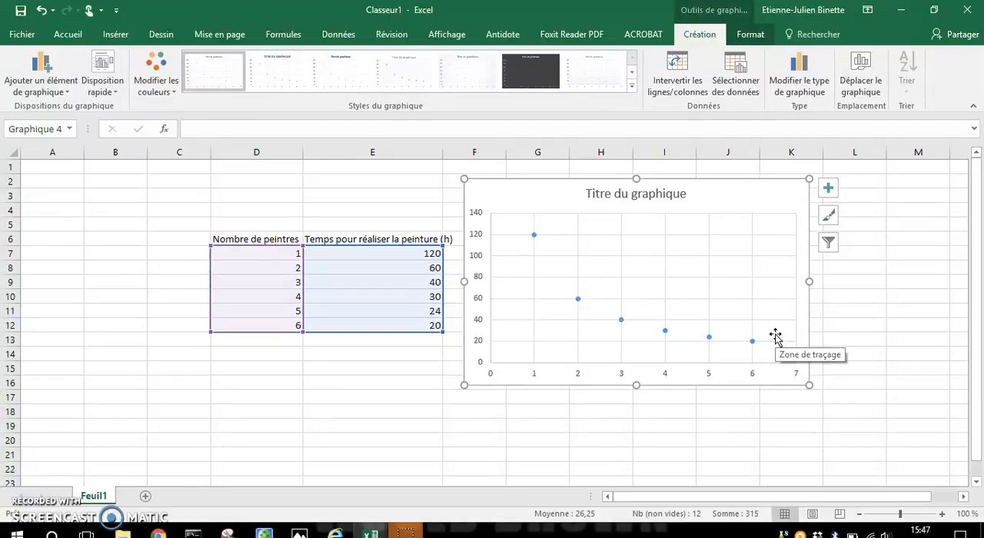
Replace the chart title with "Graphique 1: Temps en fonction du nombre de peintres".
{"action": "left_click", "coordinate": [655, 193]}
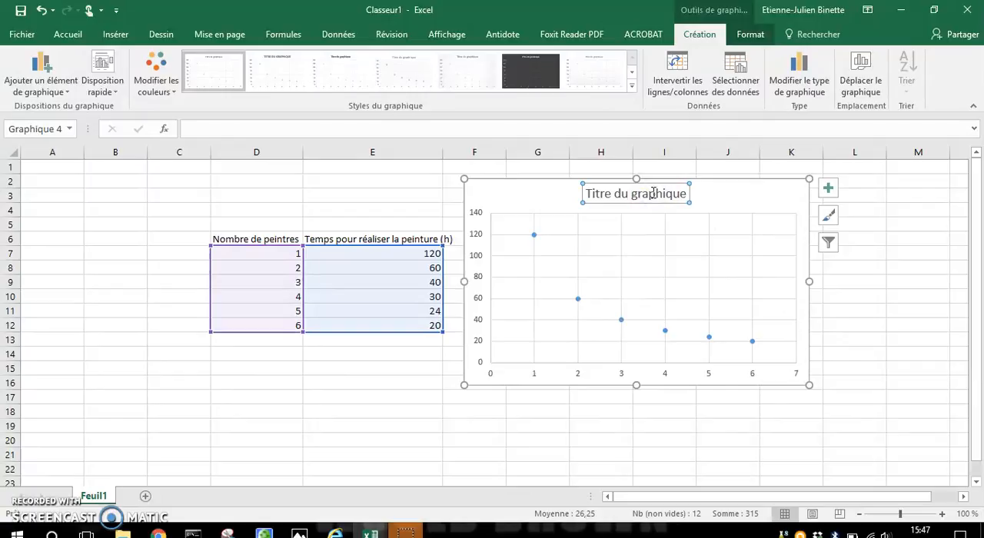
{"action": "left_click", "coordinate": [829, 188]}
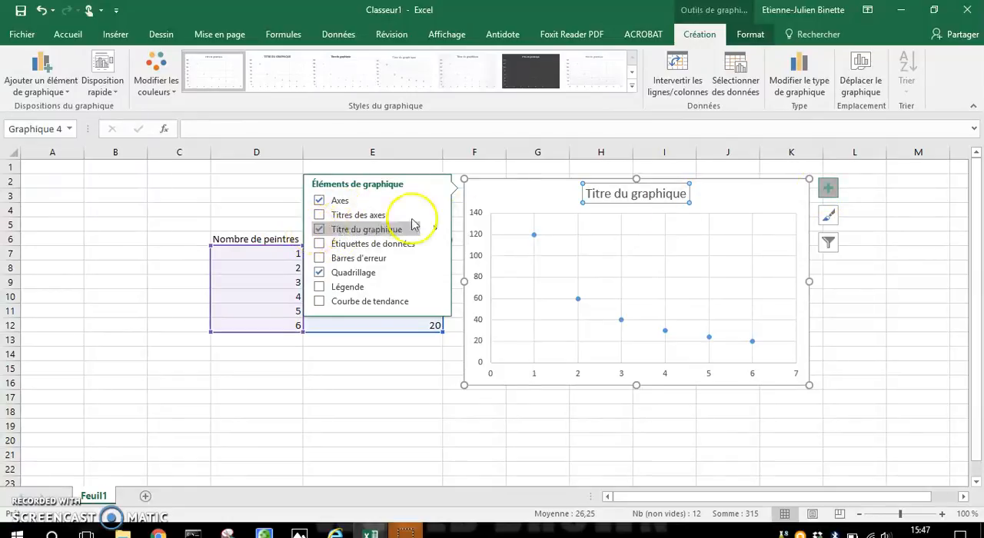
{"action": "left_click", "coordinate": [622, 194]}
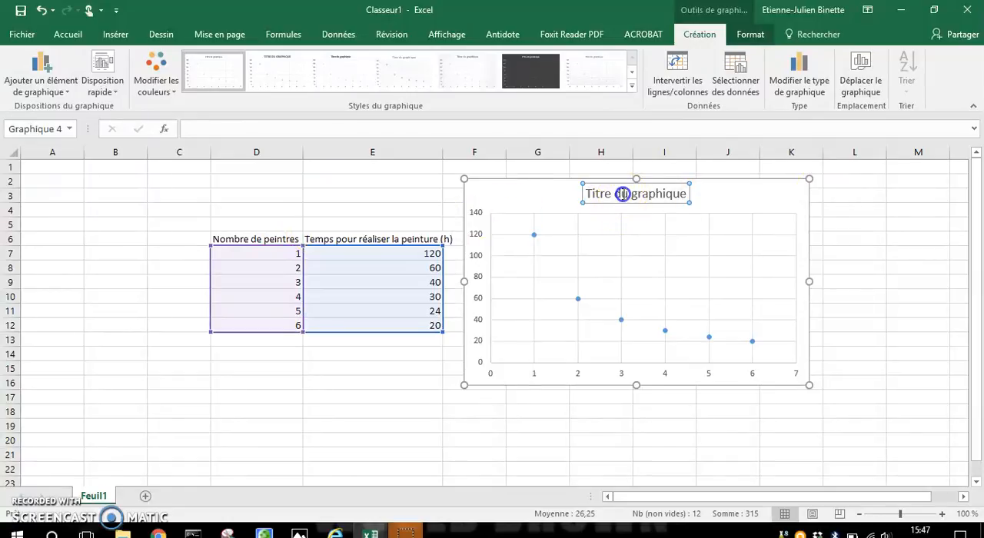
{"action": "left_click", "coordinate": [685, 192]}
{"action": "left_click_drag", "start_coordinate": [684, 191], "coordinate": [589, 192]}
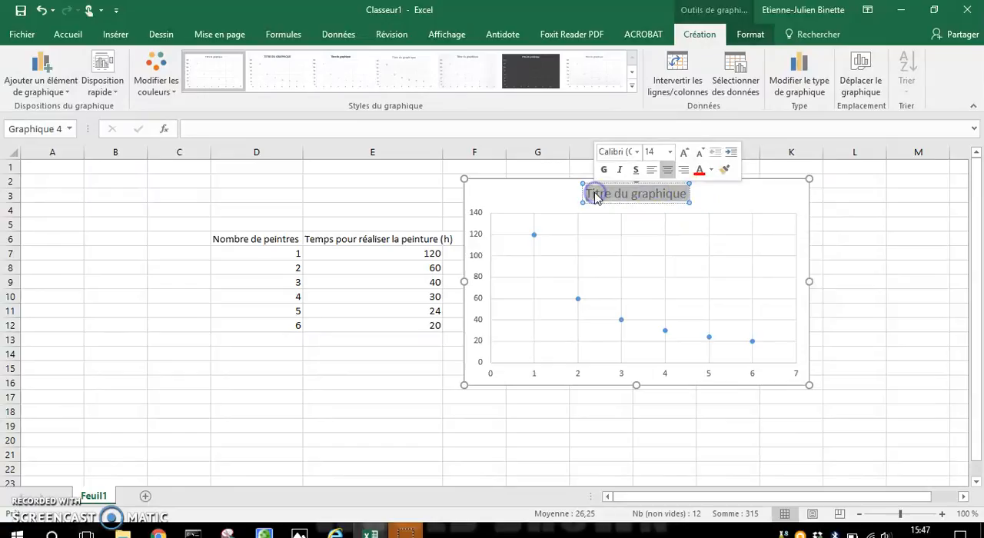
{"action": "type", "text": "Graph"}
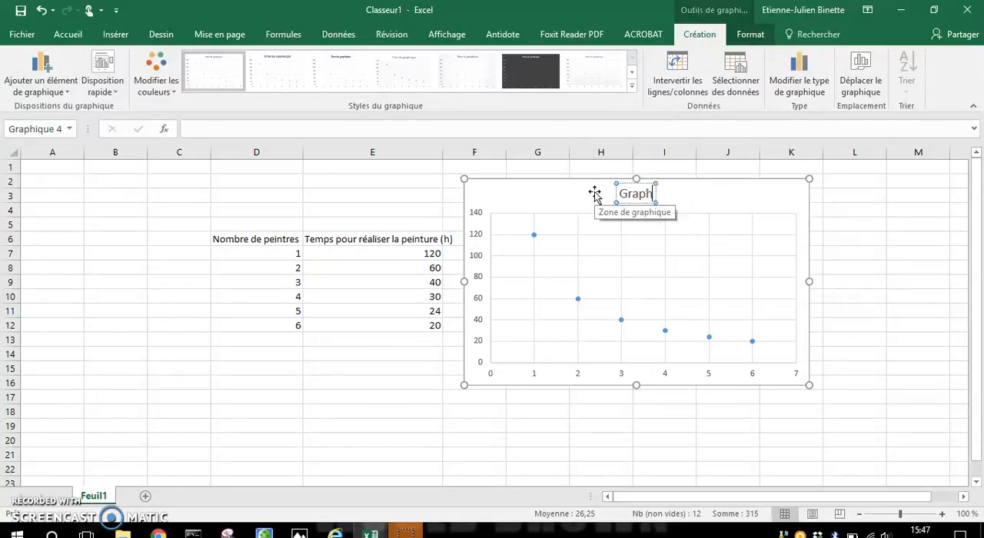
{"action": "type", "text": "ique 1:"}
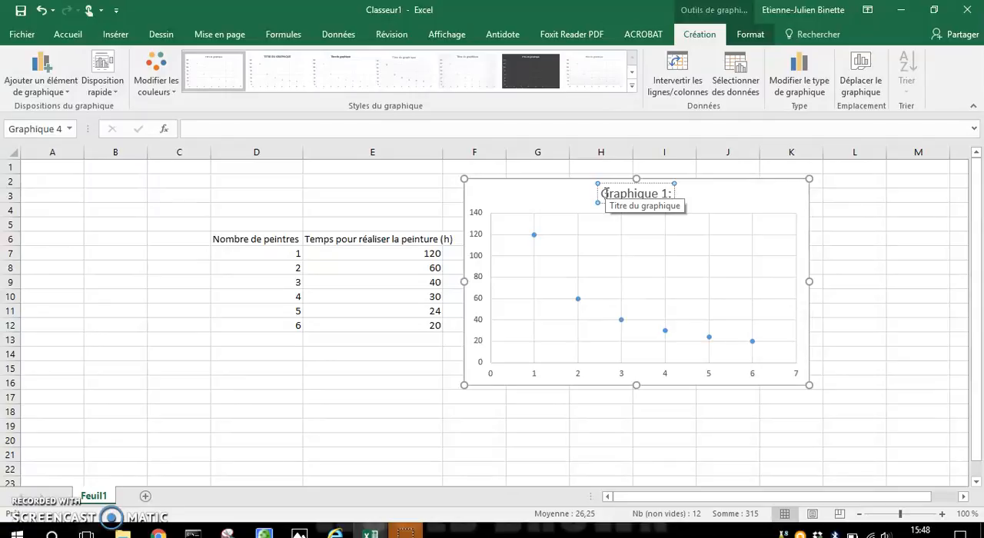
{"action": "type", "text": "T"}
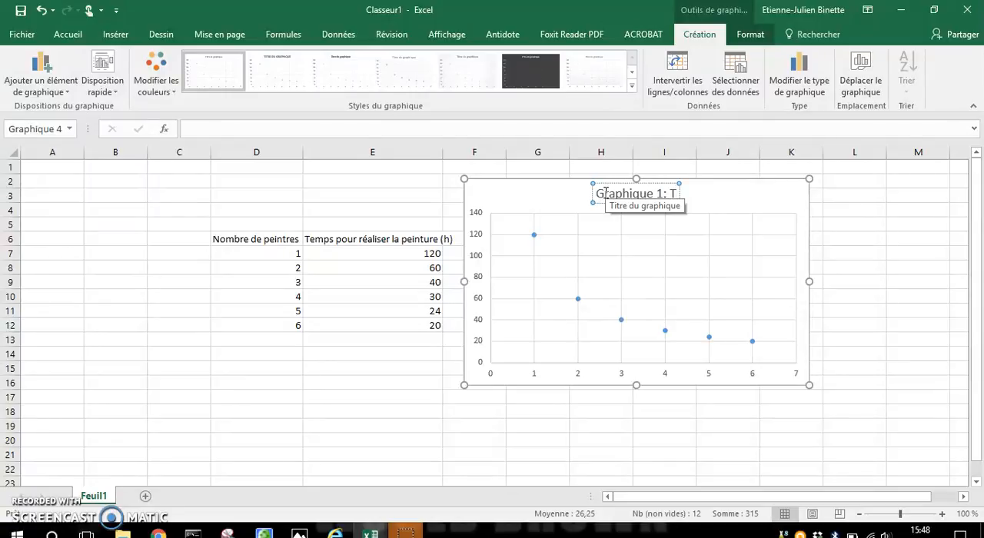
{"action": "type", "text": "emp"}
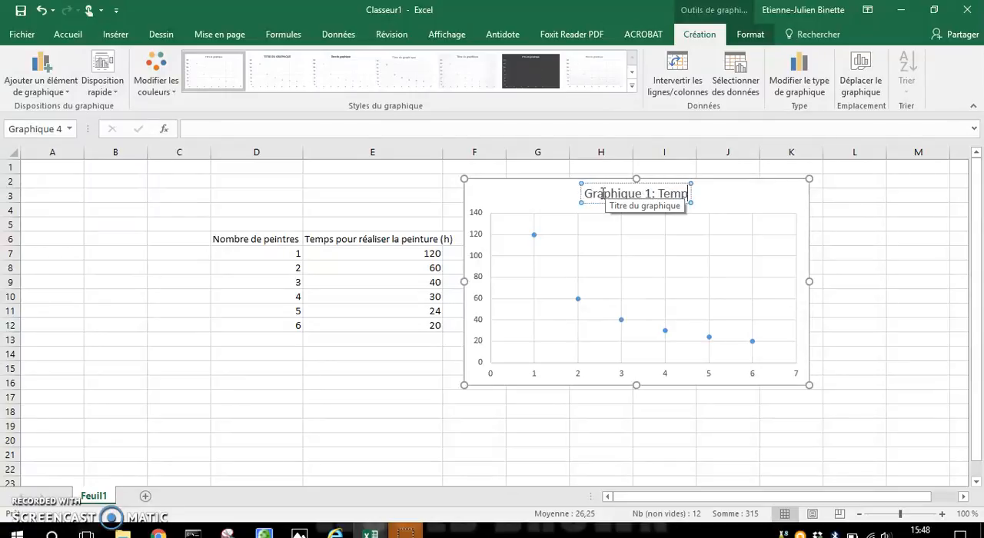
{"action": "type", "text": "s e"}
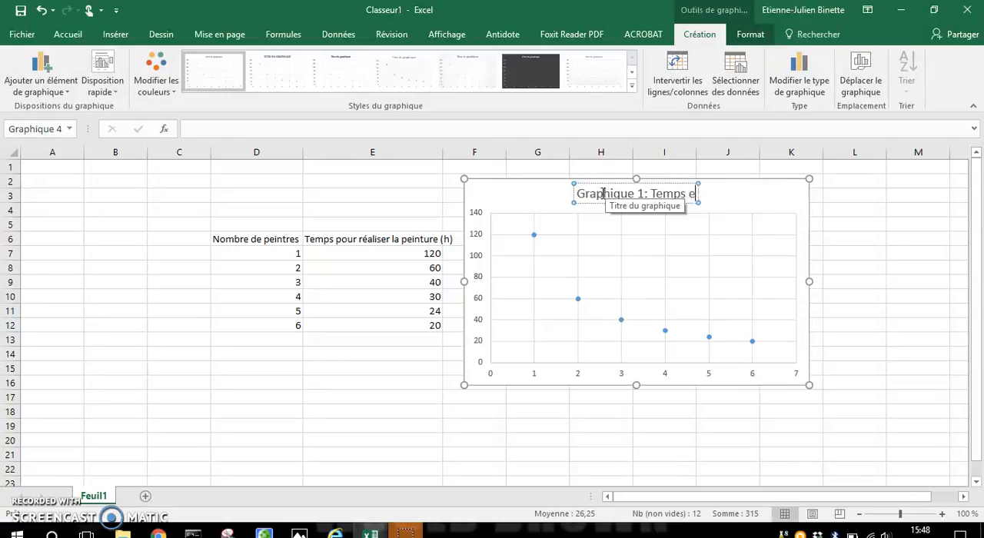
{"action": "type", "text": "n f"}
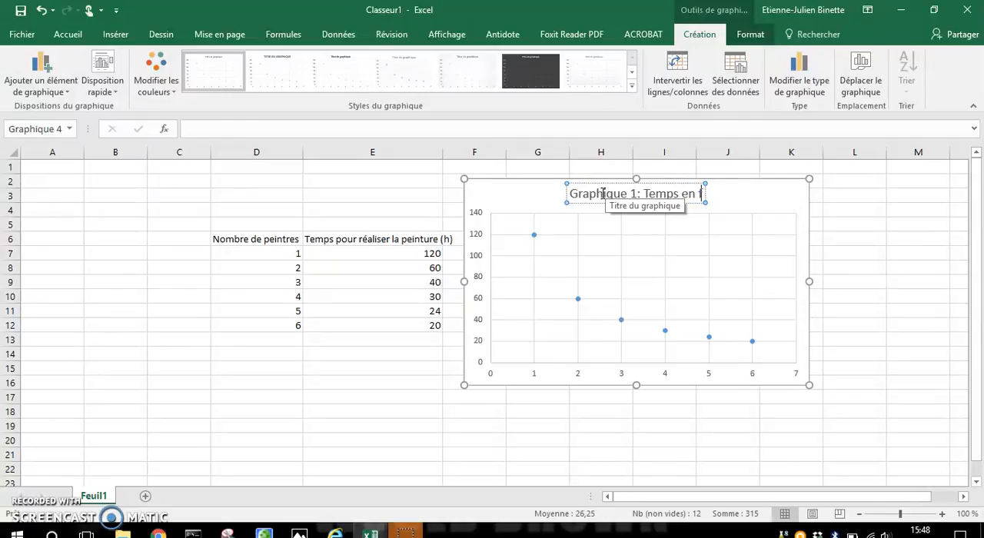
{"action": "type", "text": "onction du nombre de "}
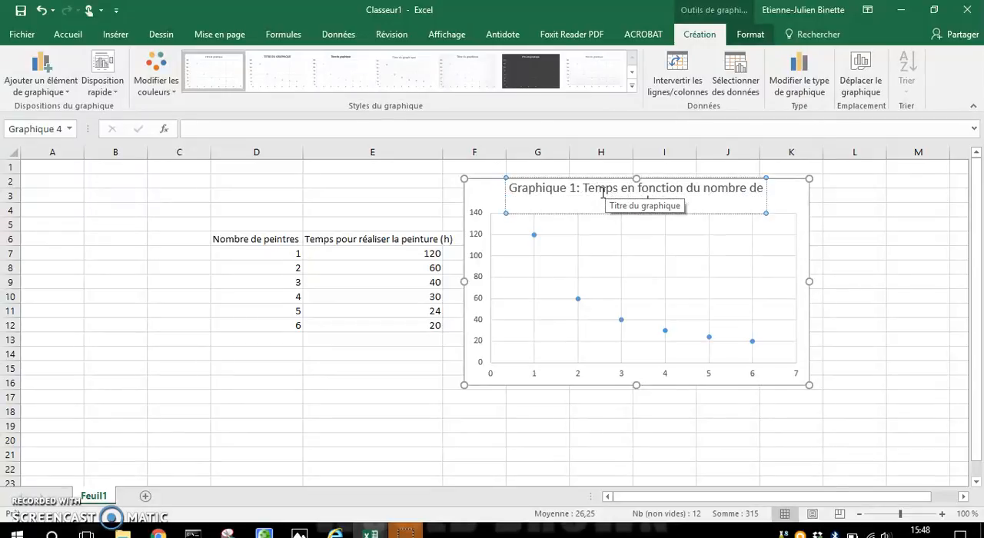
{"action": "type", "text": "peintres"}
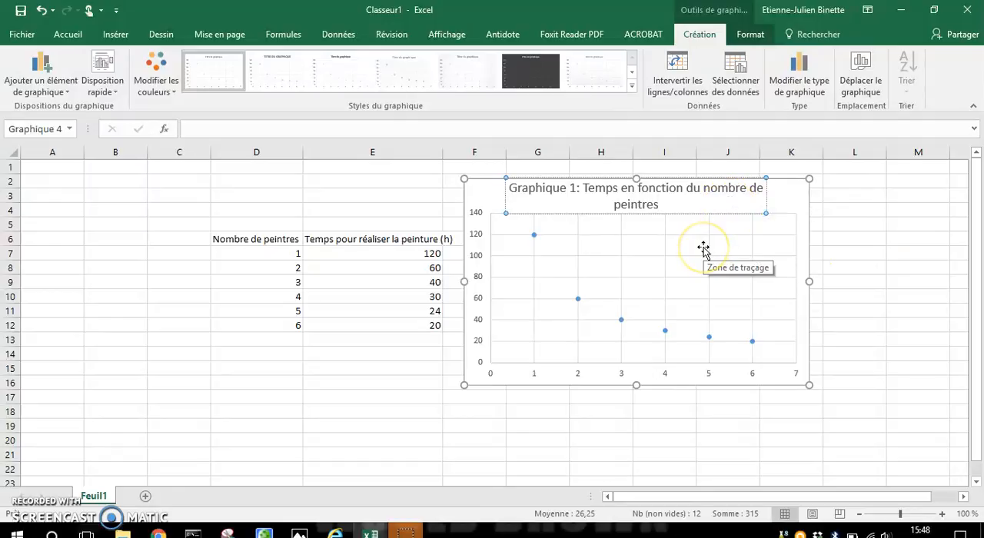
{"action": "left_click", "coordinate": [659, 202]}
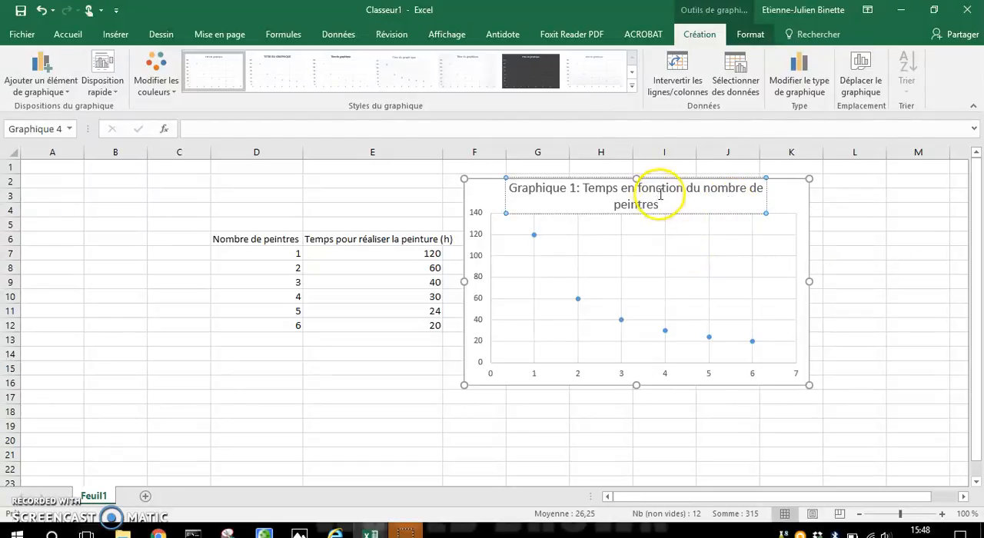
{"action": "left_click_drag", "start_coordinate": [693, 187], "coordinate": [629, 190]}
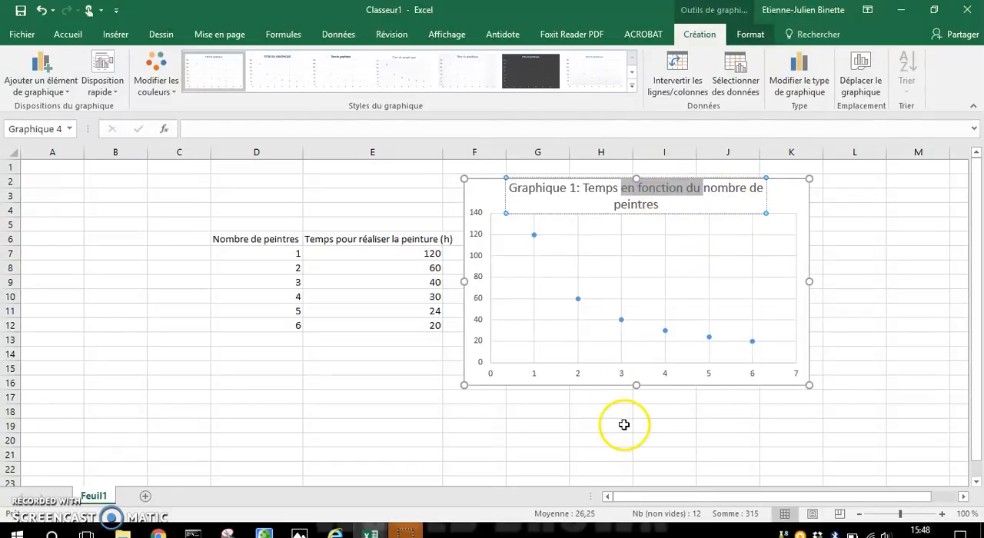
{"action": "left_click", "coordinate": [671, 206]}
{"action": "left_click", "coordinate": [853, 223]}
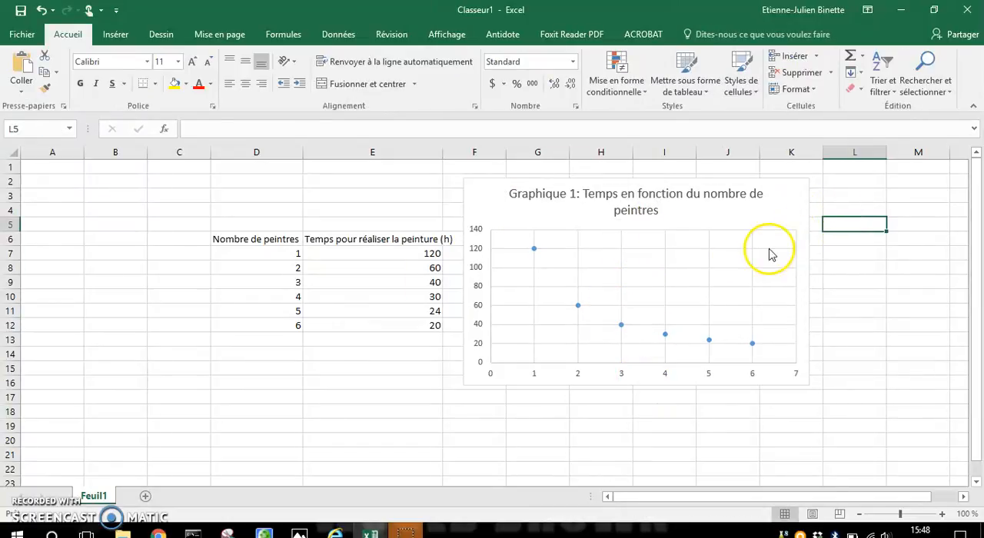
Add axis titles to the scatter chart.
{"action": "left_click", "coordinate": [468, 273]}
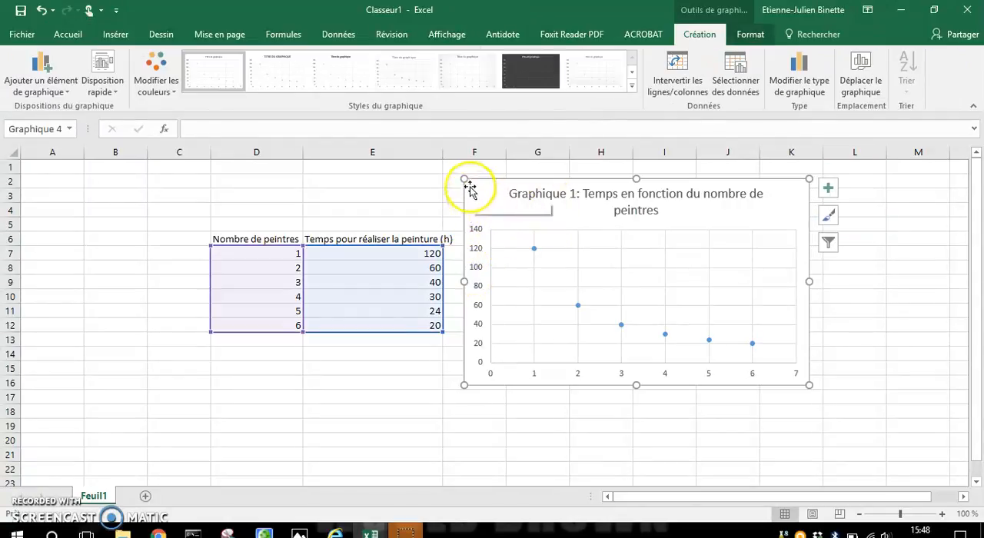
{"action": "left_click", "coordinate": [829, 188]}
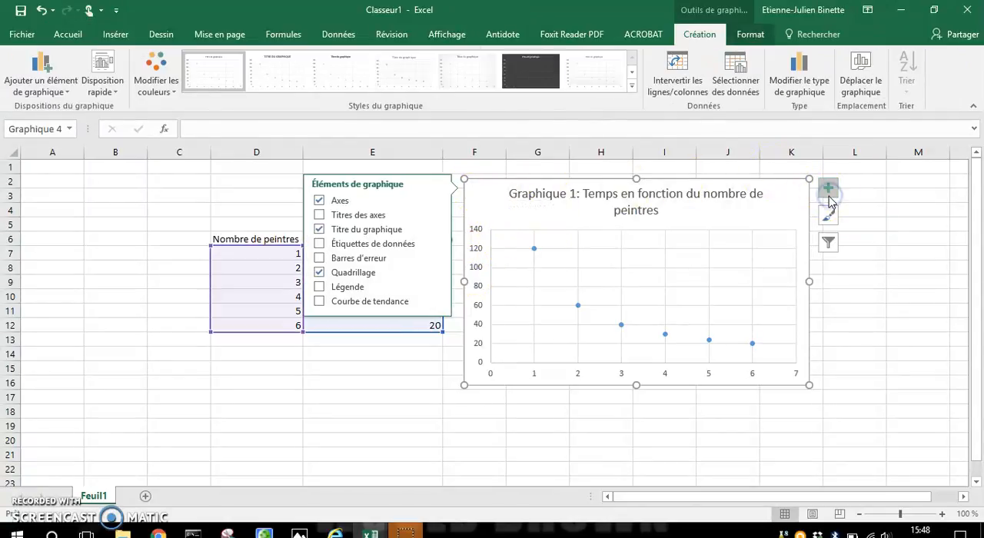
{"action": "left_click", "coordinate": [319, 215]}
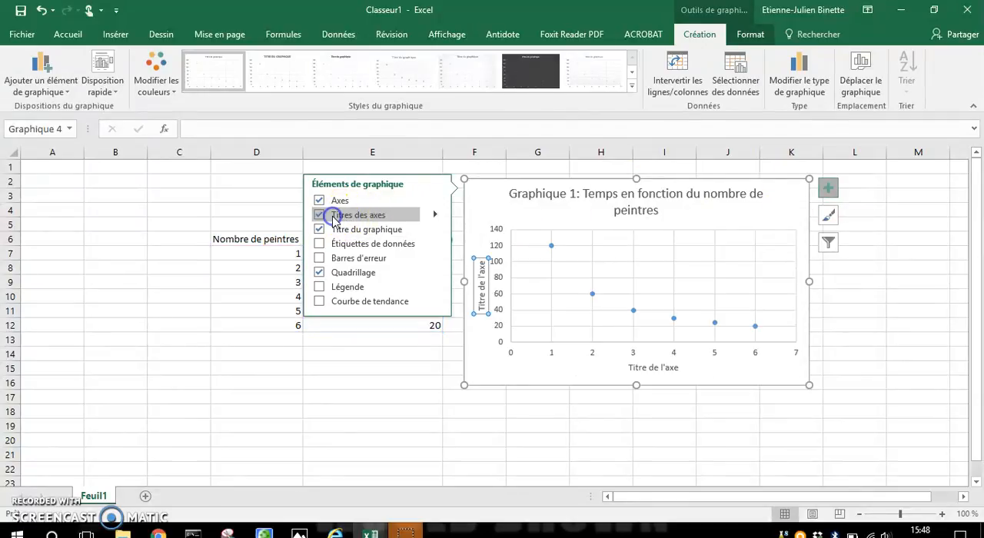
Change the vertical axis title to "Temps pour réaliser (h)".
{"action": "left_click", "coordinate": [480, 297]}
{"action": "left_click_drag", "start_coordinate": [479, 297], "coordinate": [481, 248]}
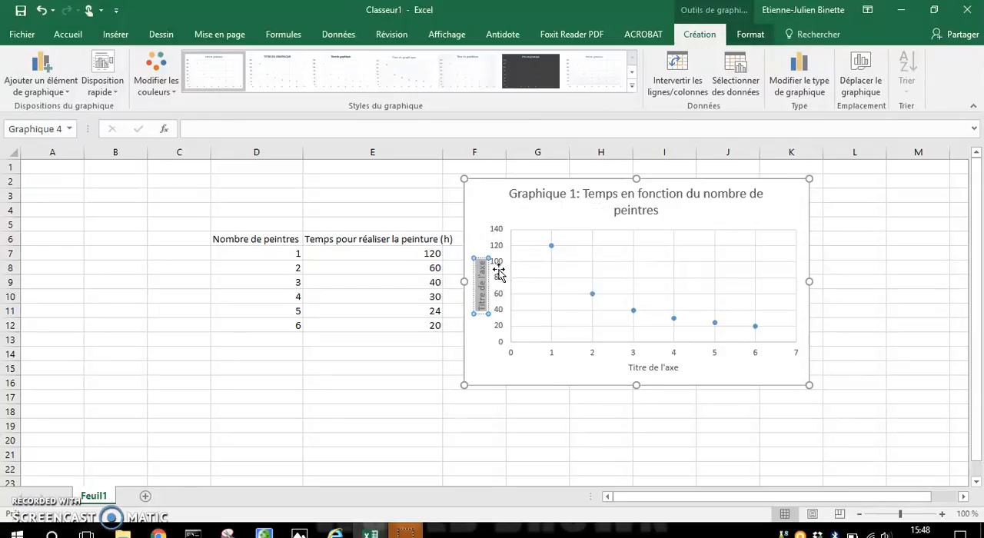
{"action": "type", "text": "Temps pour"}
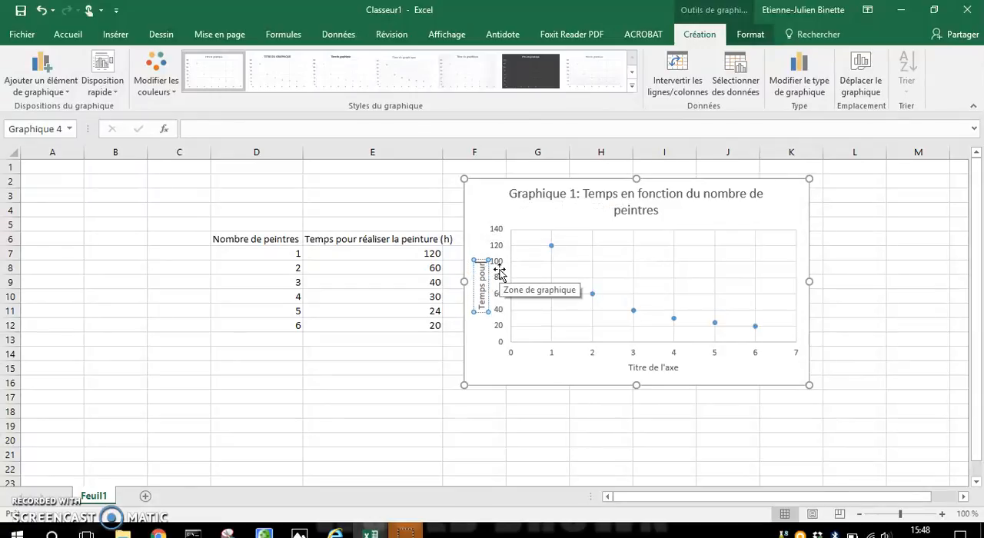
{"action": "type", "text": " ré"}
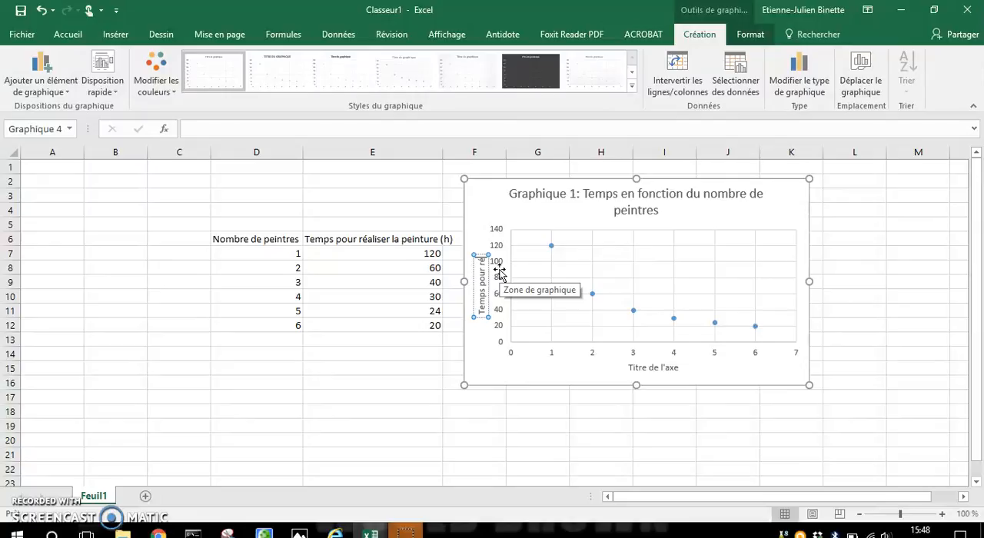
{"action": "type", "text": "aliser"}
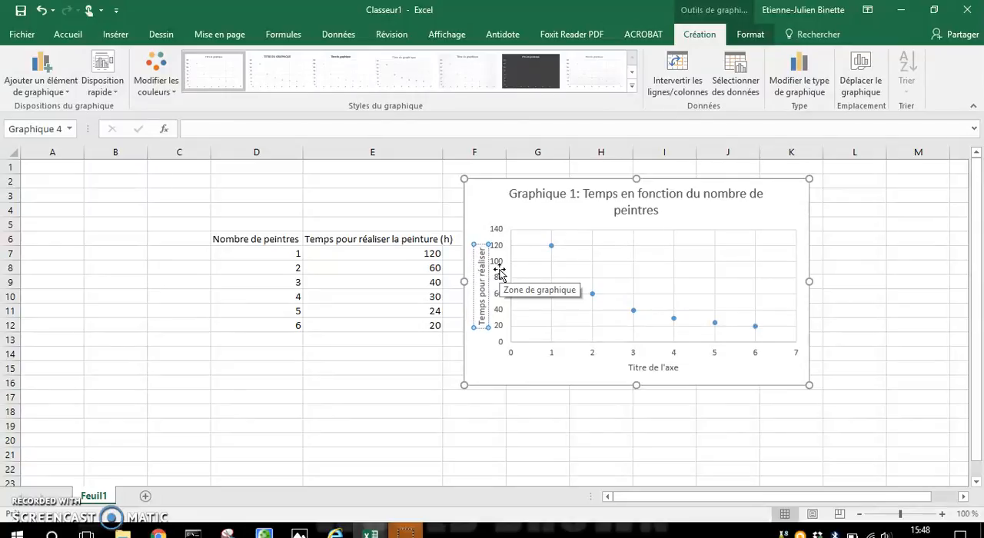
{"action": "type", "text": " (h)"}
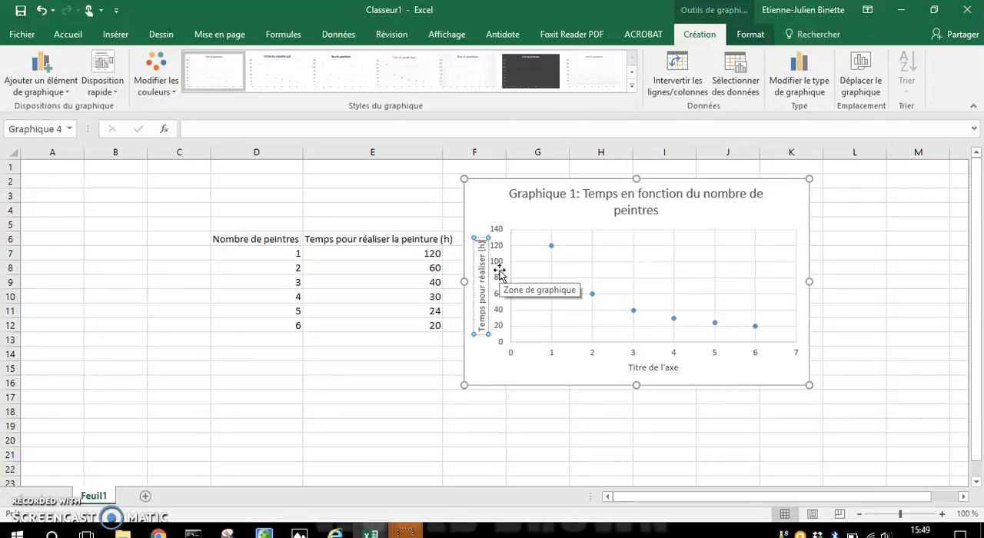
{"action": "left_click", "coordinate": [597, 341]}
Change the horizontal axis title to "Nombre de peintres".
{"action": "left_click", "coordinate": [671, 371]}
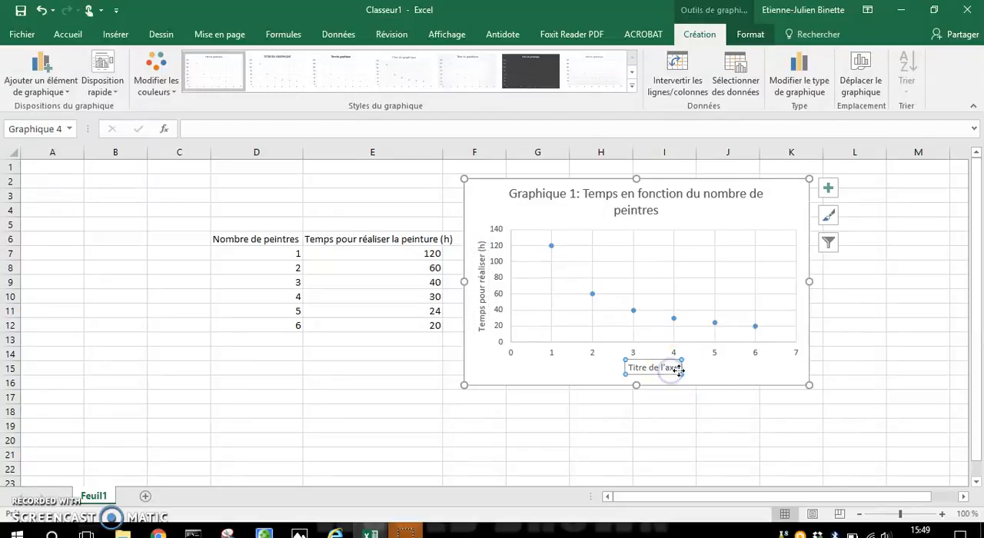
{"action": "key", "text": "BackSpace"}
{"action": "key", "text": "BackSpace"}
{"action": "key", "text": "BackSpace"}
{"action": "key", "text": "BackSpace"}
{"action": "key", "text": "BackSpace"}
{"action": "key", "text": "BackSpace"}
{"action": "key", "text": "BackSpace"}
{"action": "key", "text": "BackSpace"}
{"action": "key", "text": "BackSpace"}
{"action": "key", "text": "BackSpace"}
{"action": "key", "text": "BackSpace"}
{"action": "key", "text": "BackSpace"}
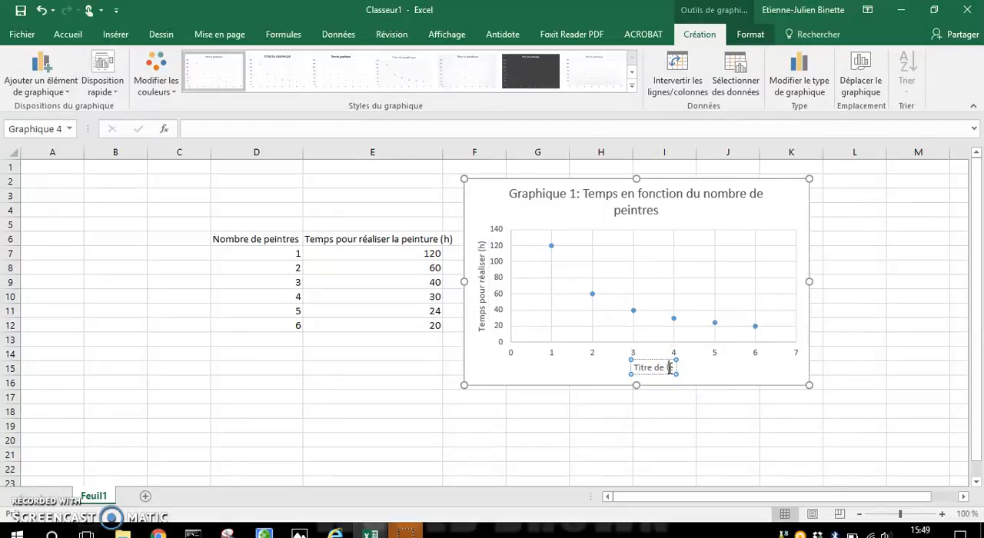
{"action": "key", "text": "BackSpace"}
{"action": "key", "text": "BackSpace"}
{"action": "type", "text": "Nom"}
{"action": "left_click", "coordinate": [659, 377]}
{"action": "type", "text": "bre"}
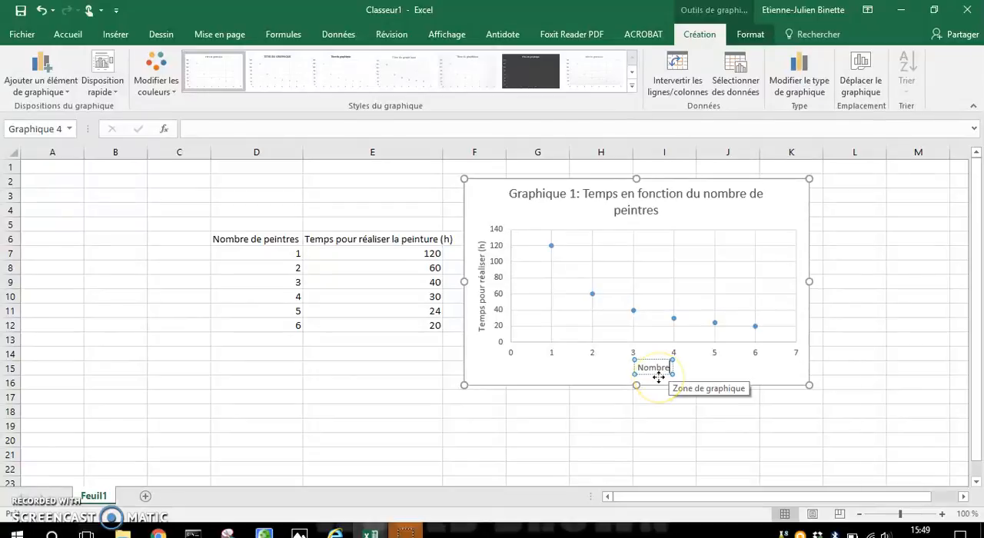
{"action": "type", "text": " de peintres"}
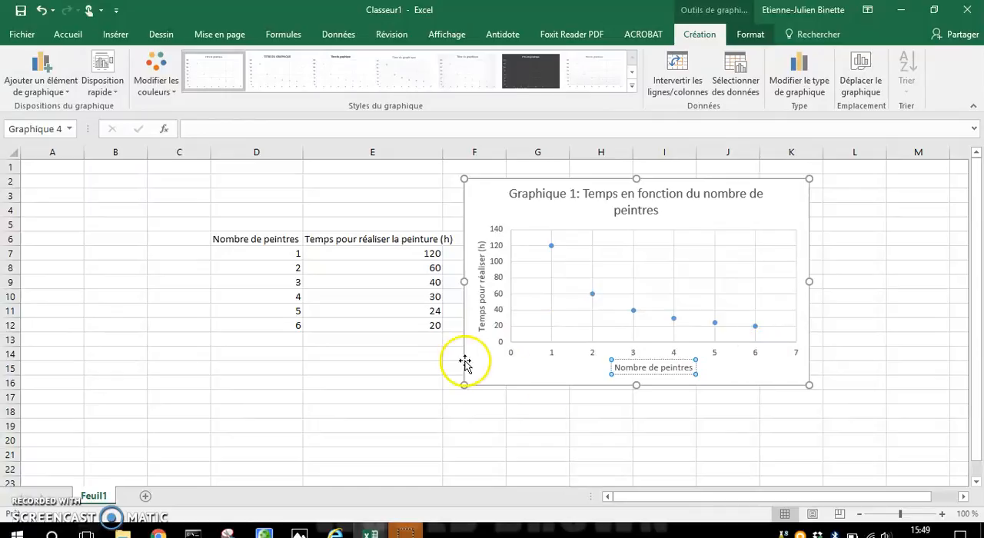
{"action": "left_click", "coordinate": [555, 378]}
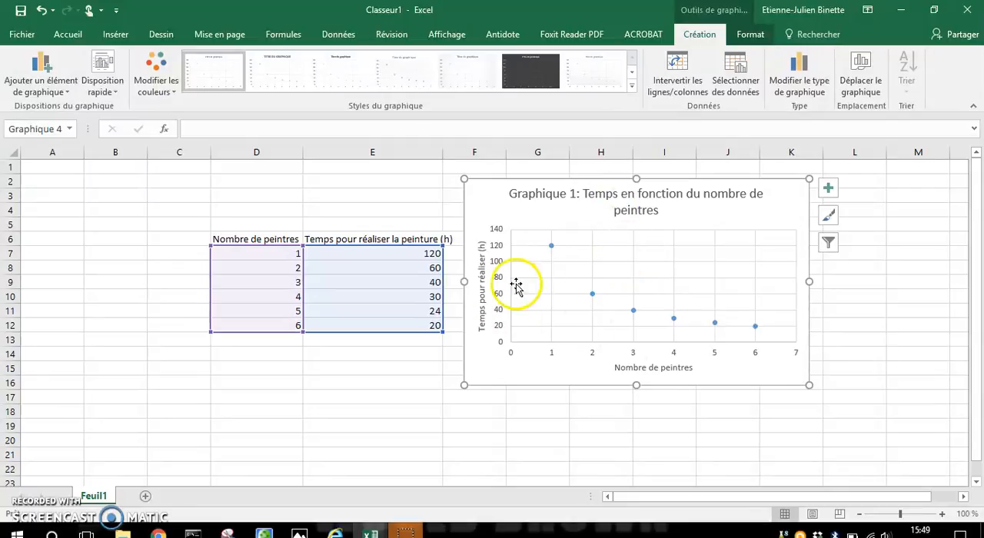
{"action": "left_click", "coordinate": [587, 407]}
Add secondary gridlines to both the vertical and horizontal axes of the scatter chart.
{"action": "left_click", "coordinate": [498, 329]}
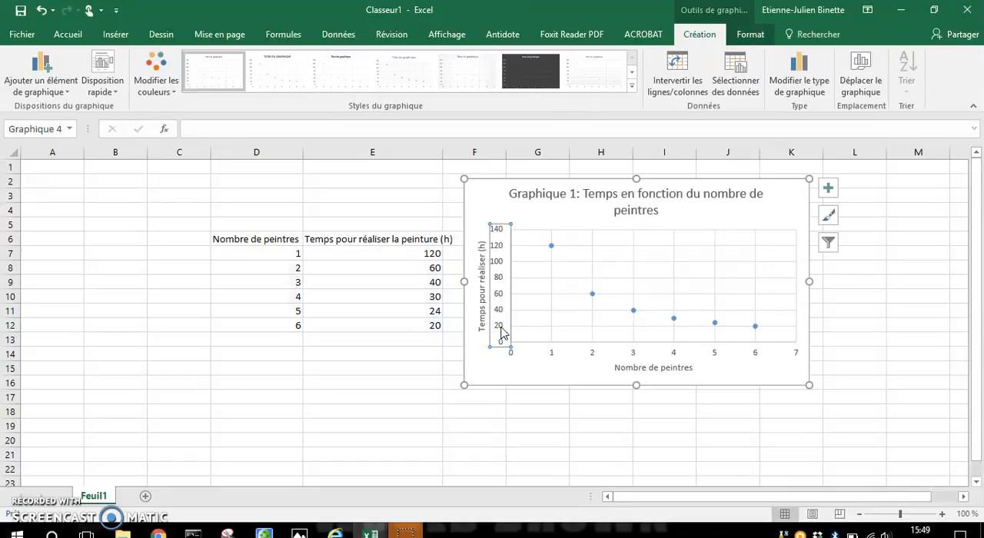
{"action": "right_click", "coordinate": [504, 330]}
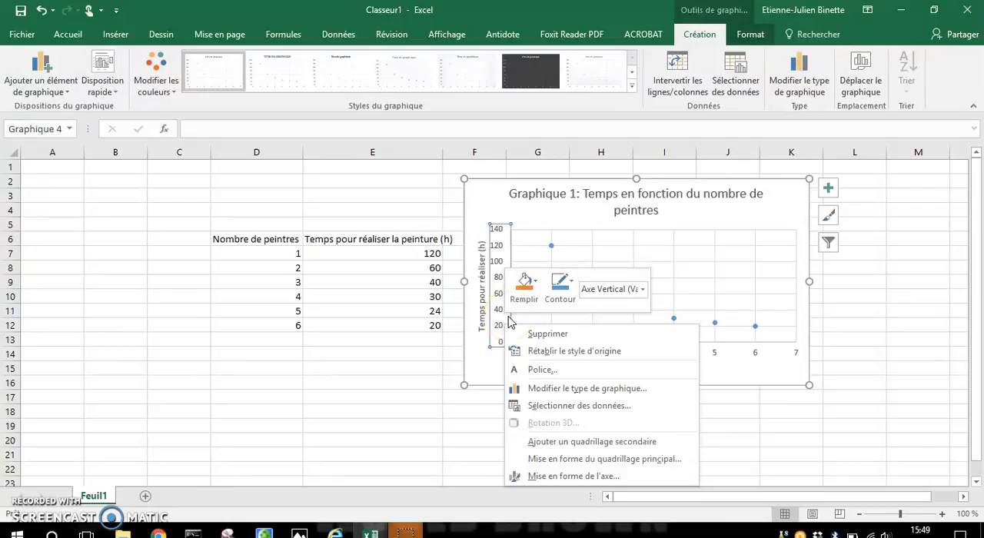
{"action": "left_click", "coordinate": [637, 443]}
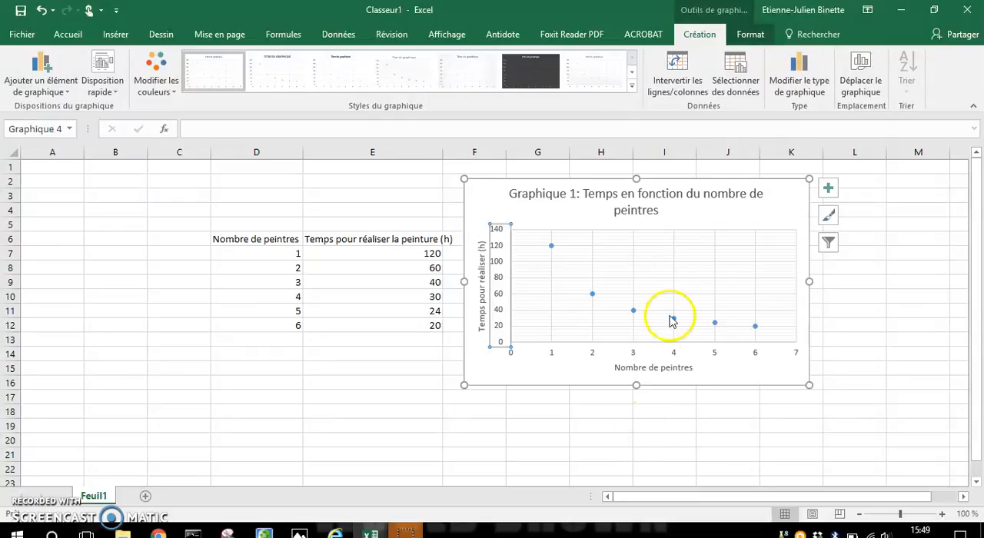
{"action": "right_click", "coordinate": [552, 355]}
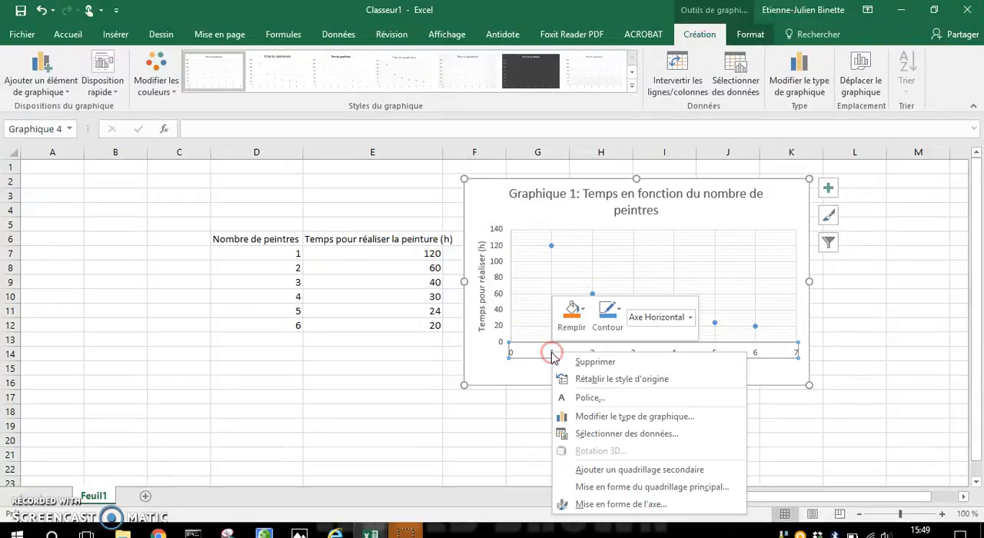
{"action": "left_click", "coordinate": [673, 471]}
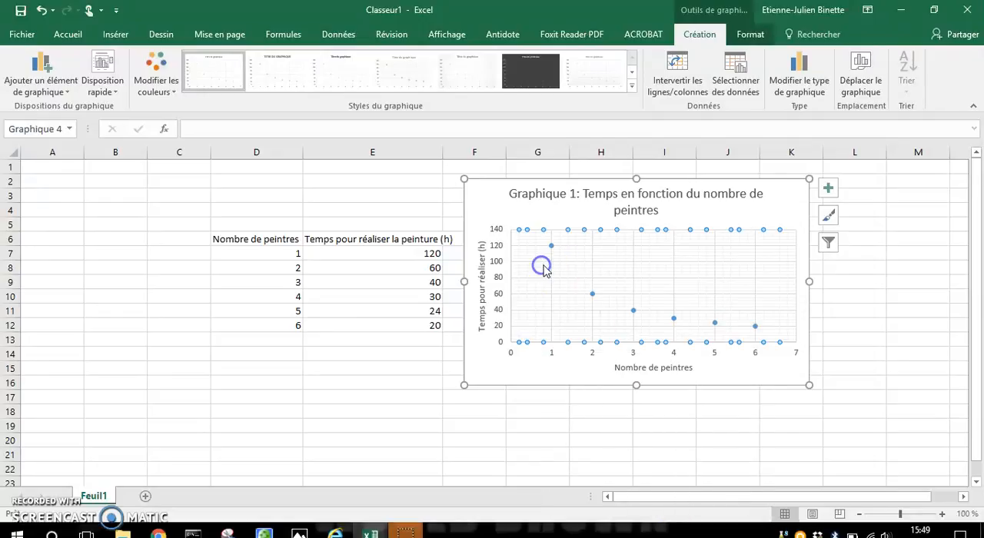
{"action": "left_click", "coordinate": [519, 374]}
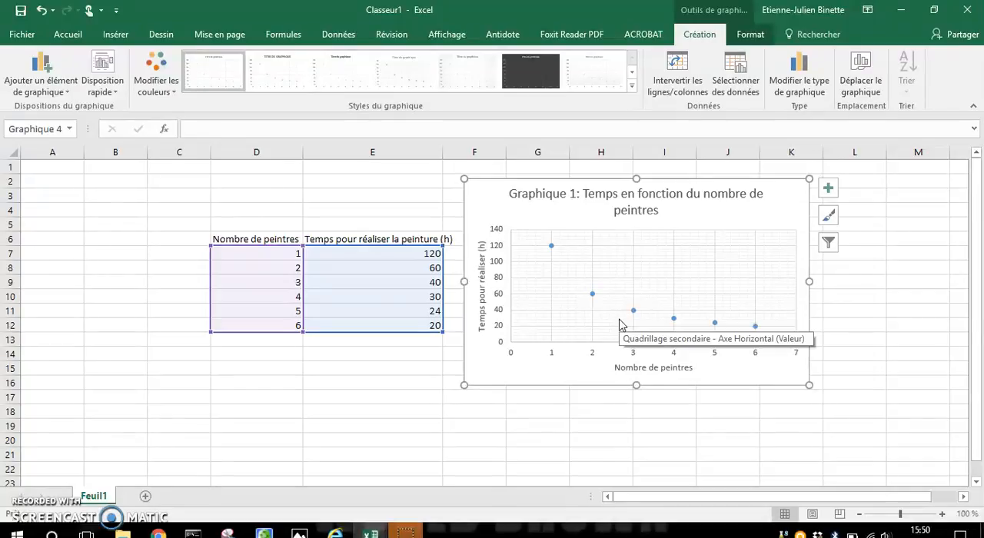
Open the vertical axis's format options and review its minimum and maximum limits and its major and minor units.
{"action": "left_click", "coordinate": [498, 237]}
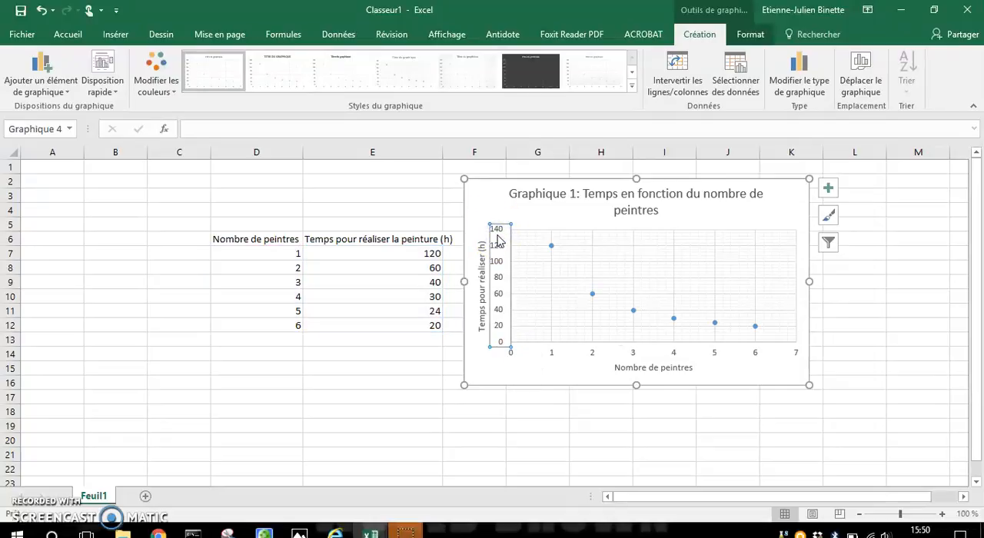
{"action": "right_click", "coordinate": [497, 240]}
{"action": "left_click", "coordinate": [513, 223]}
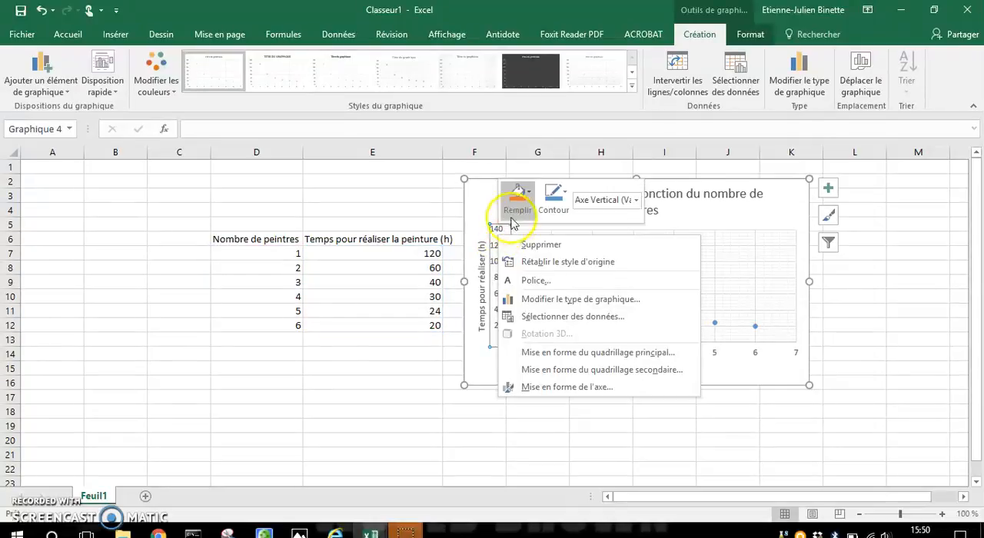
{"action": "left_click", "coordinate": [642, 388]}
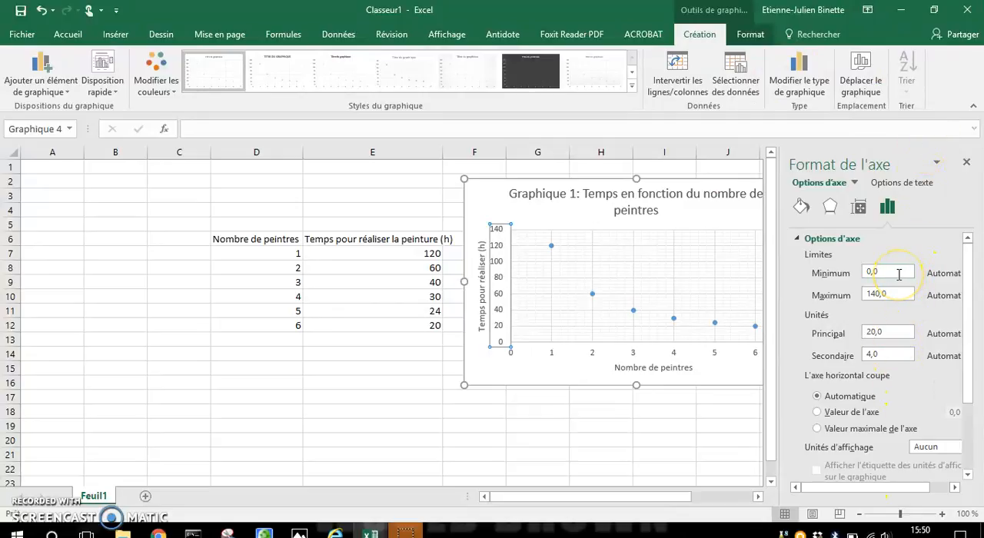
{"action": "left_click", "coordinate": [897, 296]}
{"action": "left_click", "coordinate": [897, 274]}
{"action": "left_click", "coordinate": [894, 295]}
{"action": "left_click", "coordinate": [896, 332]}
{"action": "left_click", "coordinate": [868, 333]}
{"action": "left_click_drag", "start_coordinate": [890, 333], "coordinate": [869, 356]}
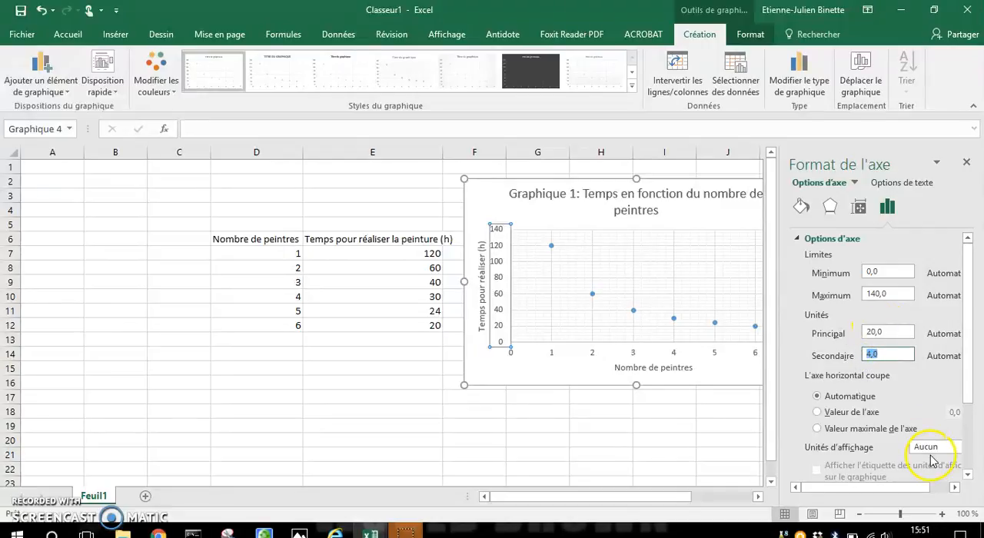
{"action": "left_click", "coordinate": [612, 429]}
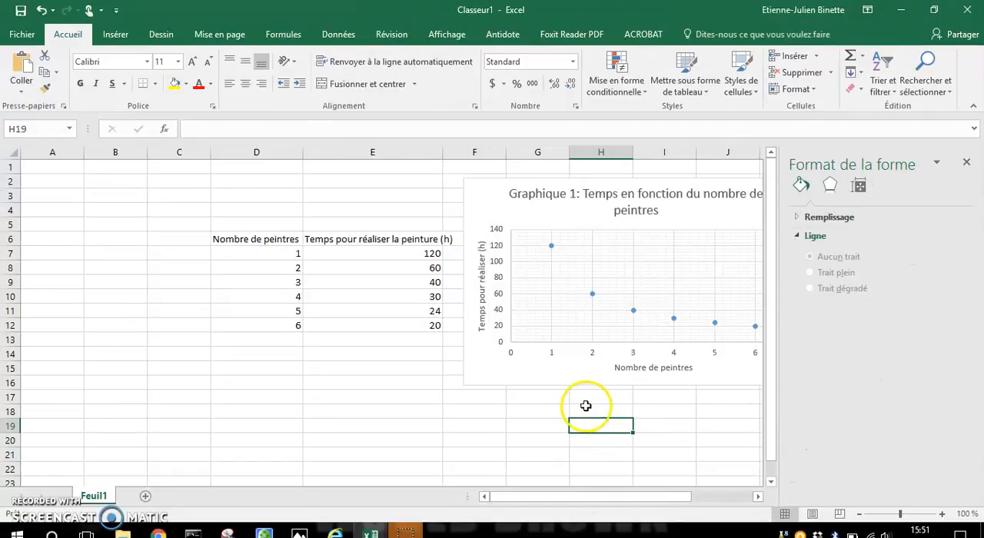
Add a trendline of type Puissance to the scatter chart's data series.
{"action": "left_click", "coordinate": [553, 247]}
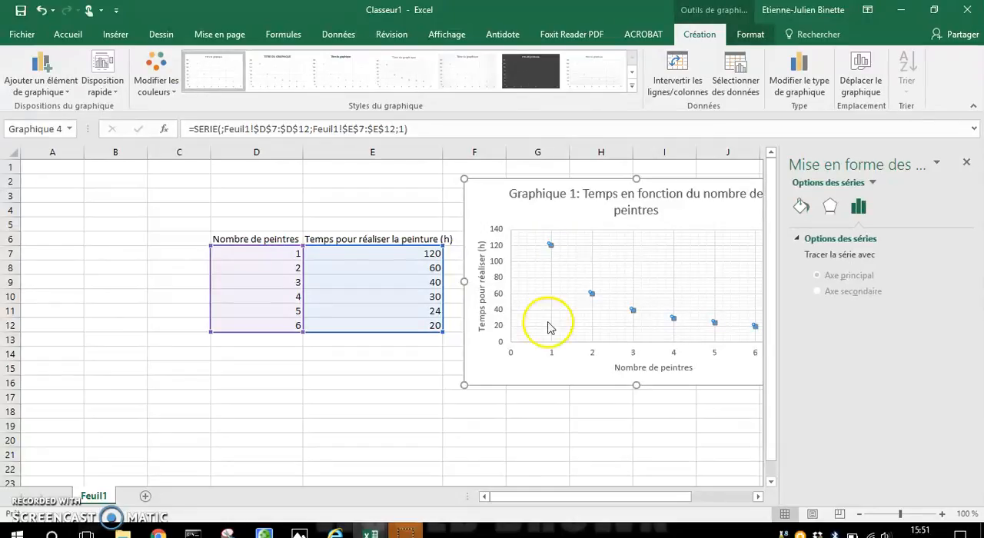
{"action": "left_click", "coordinate": [595, 439]}
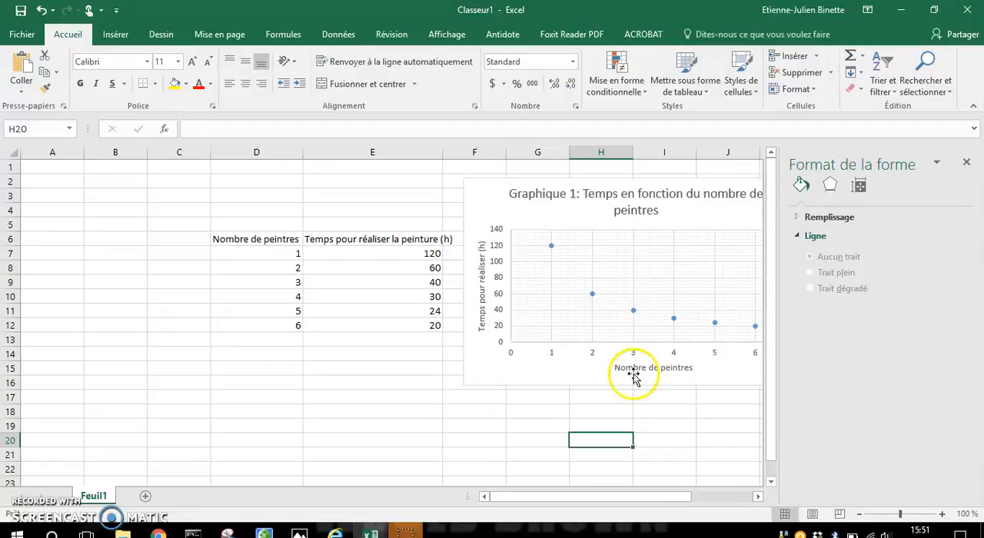
{"action": "left_click", "coordinate": [552, 247]}
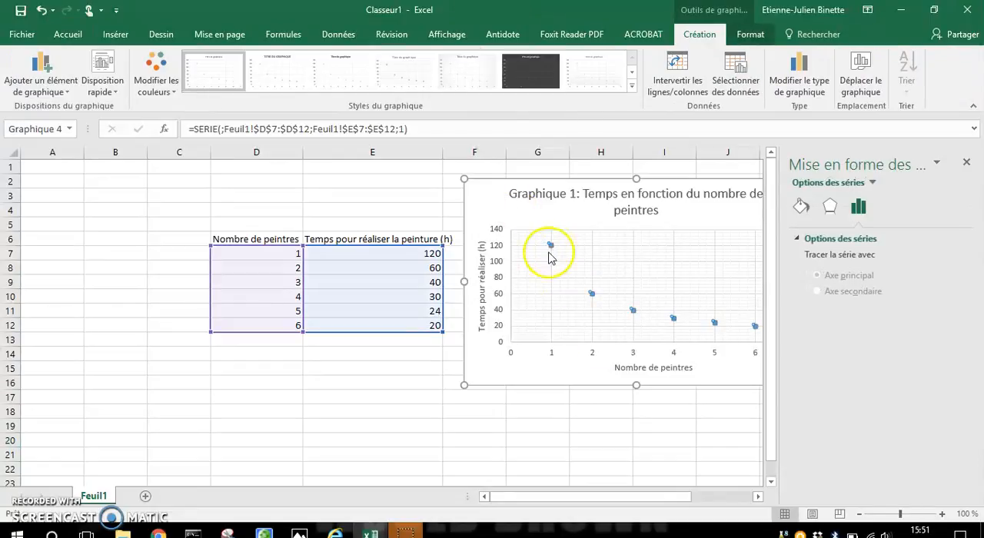
{"action": "mouse_move", "coordinate": [555, 252]}
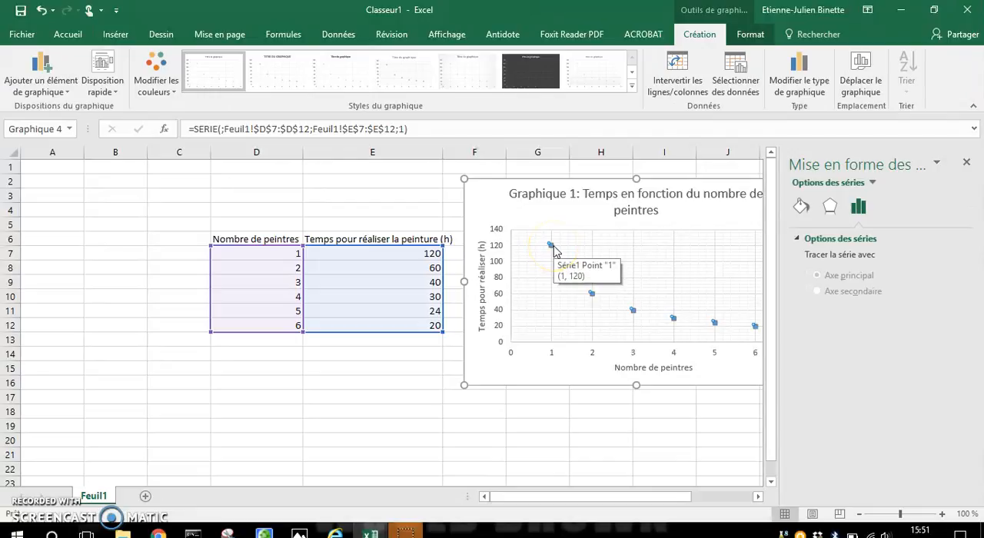
{"action": "right_click", "coordinate": [553, 251]}
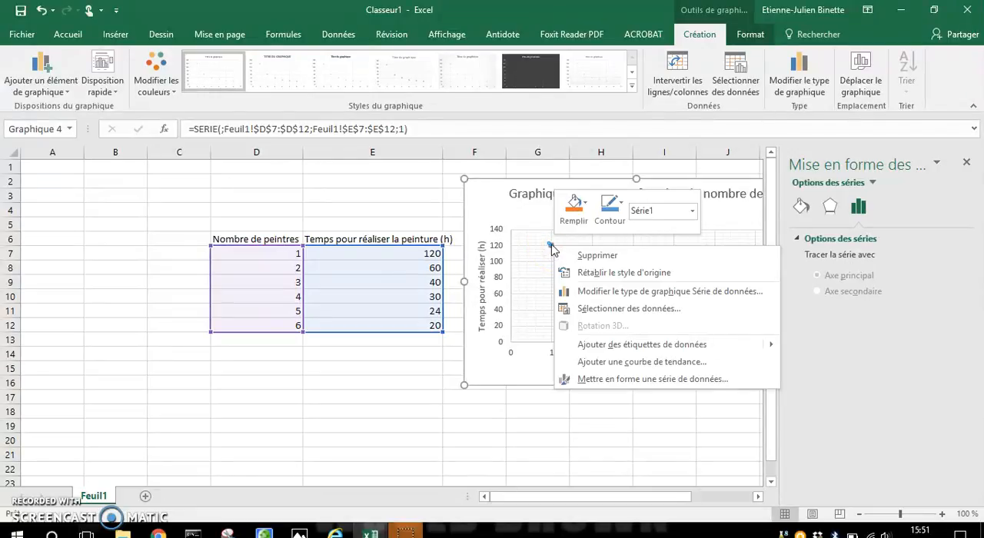
{"action": "left_click", "coordinate": [674, 362]}
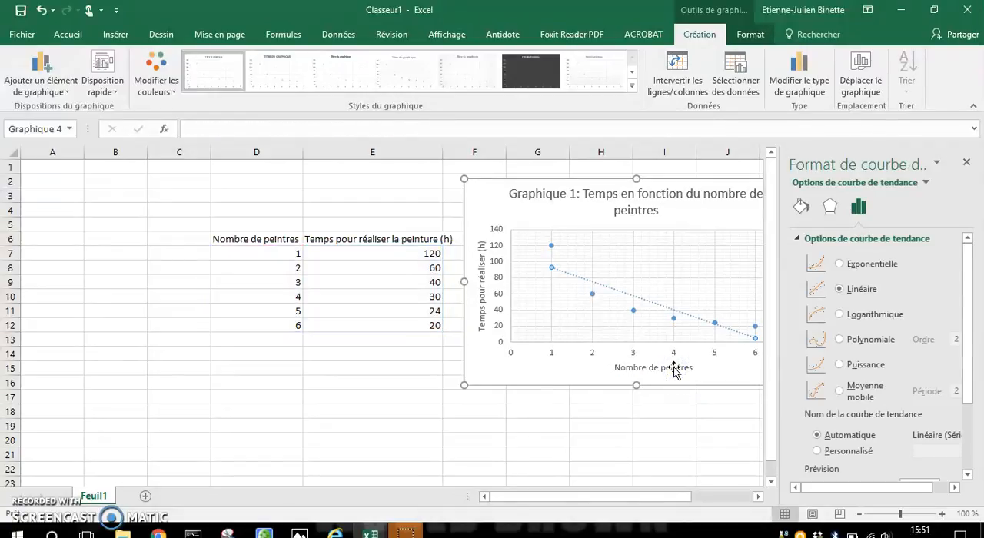
{"action": "left_click", "coordinate": [849, 370]}
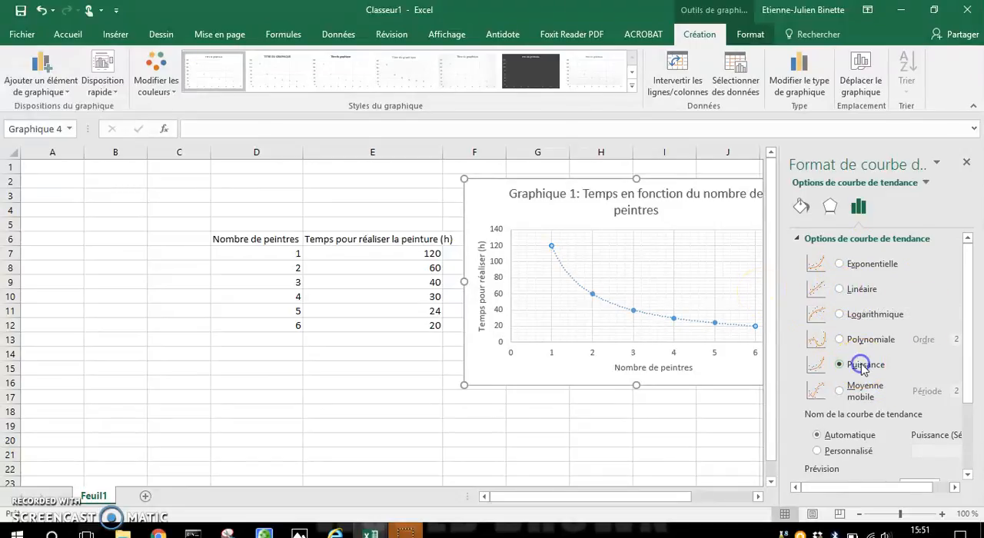
{"action": "left_click", "coordinate": [967, 161]}
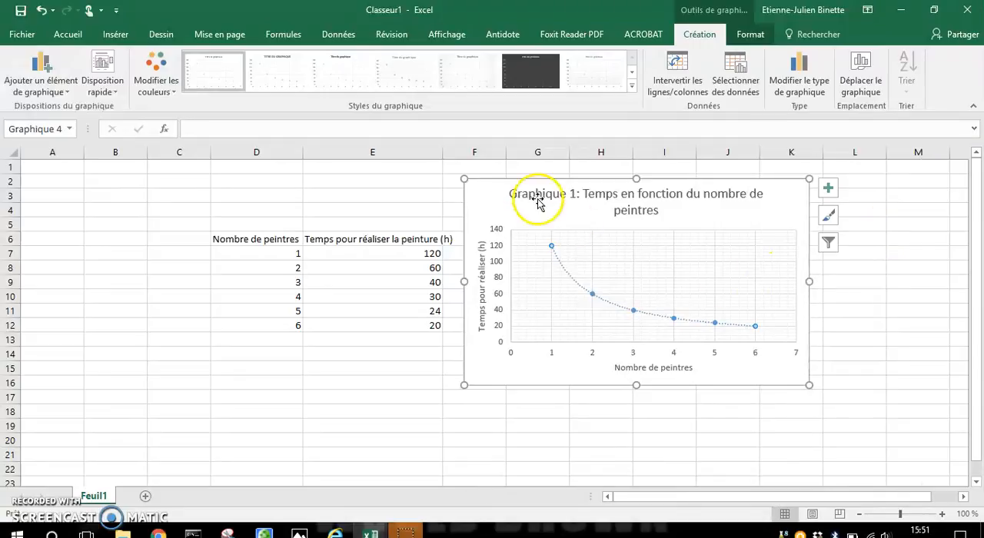
{"action": "left_click", "coordinate": [936, 427]}
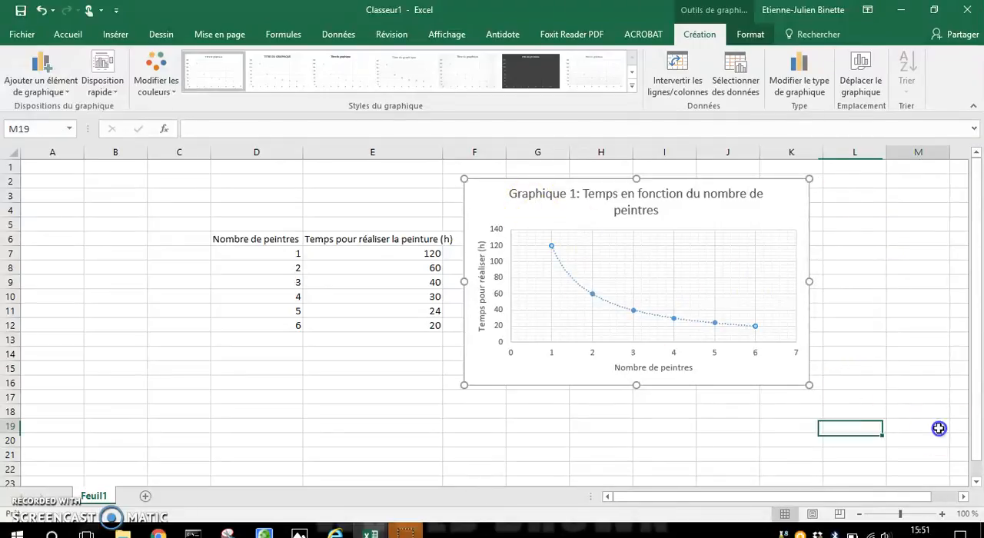
Open the trendline's format options, try the Aucun trait and Trait dégradé line styles, and set the line to Trait plein.
{"action": "left_click", "coordinate": [560, 261]}
{"action": "right_click", "coordinate": [559, 263]}
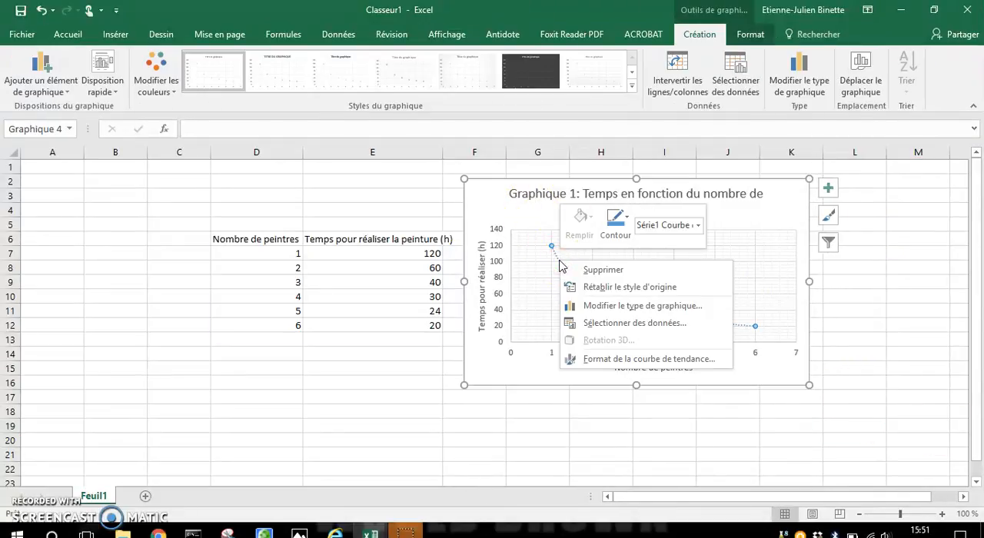
{"action": "left_click", "coordinate": [631, 358]}
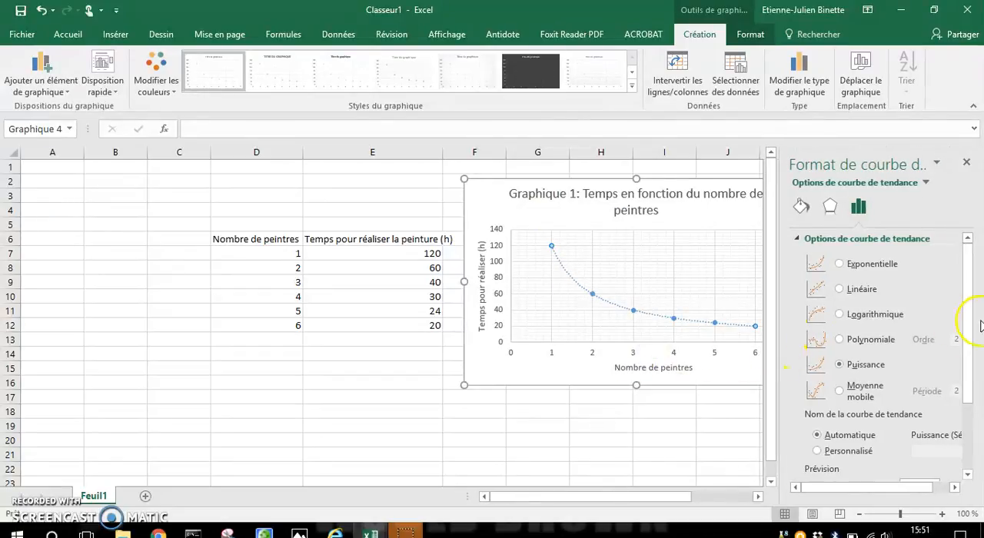
{"action": "left_click", "coordinate": [830, 208]}
{"action": "left_click", "coordinate": [800, 207]}
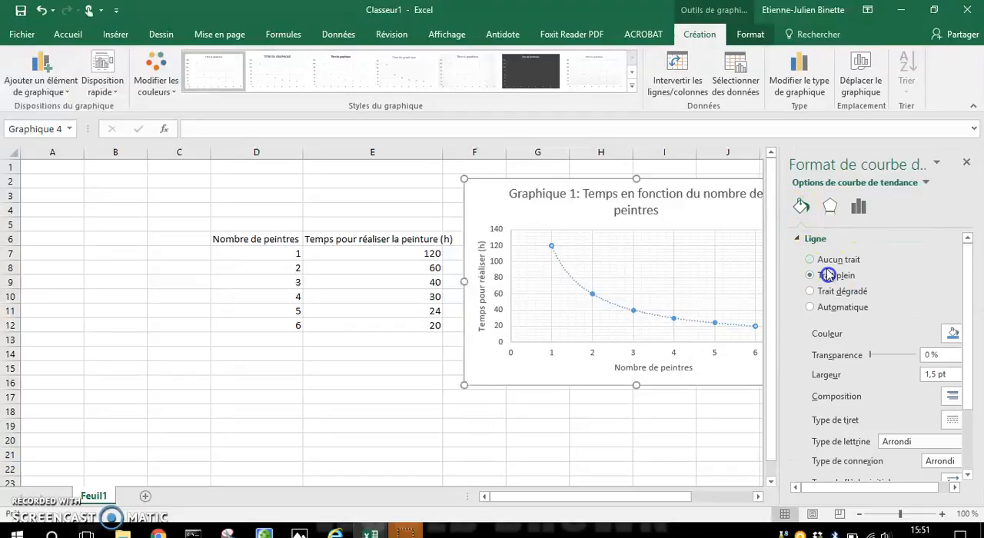
{"action": "left_click", "coordinate": [813, 261]}
{"action": "left_click", "coordinate": [811, 275]}
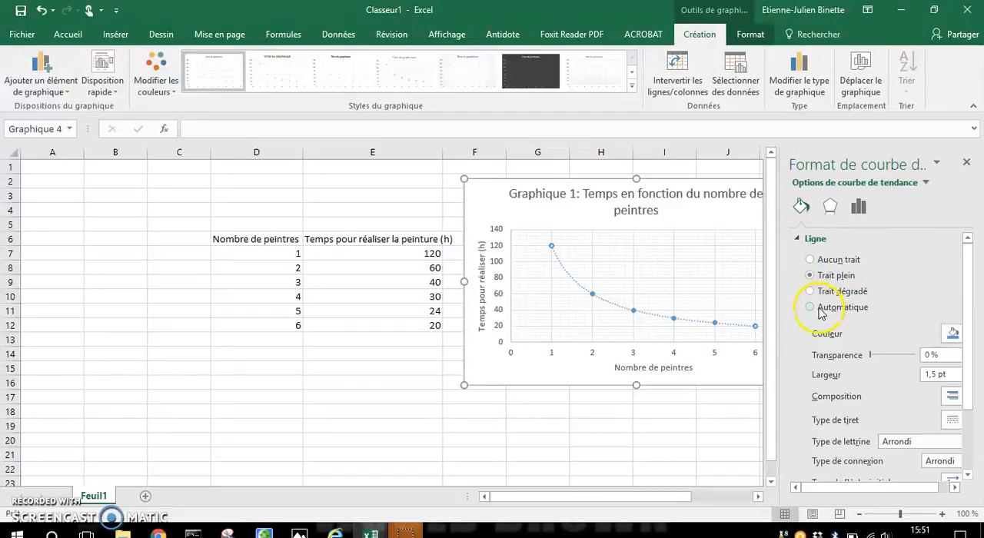
{"action": "left_click", "coordinate": [813, 292]}
{"action": "left_click", "coordinate": [811, 275]}
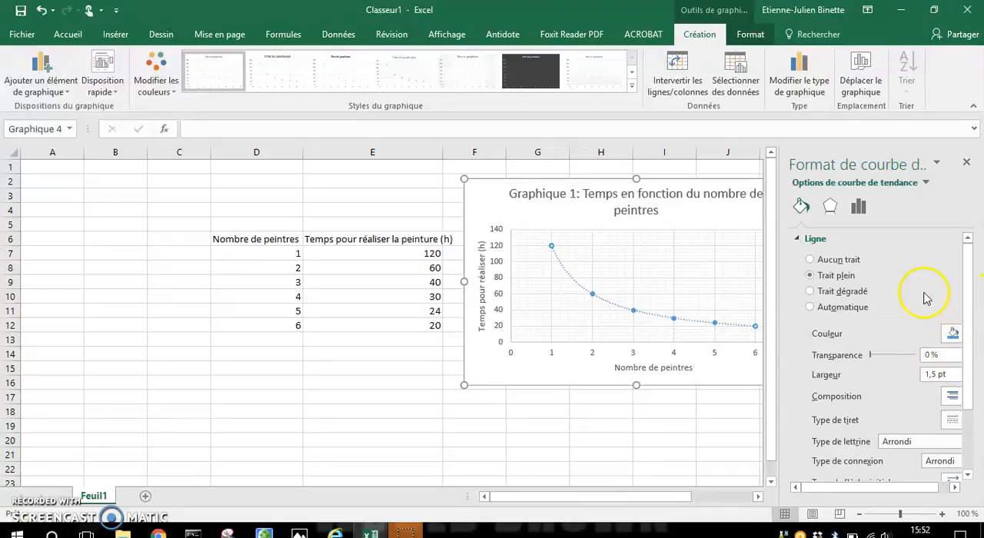
{"action": "left_click", "coordinate": [556, 426]}
Move the chart so that it partly covers the data table.
{"action": "left_click", "coordinate": [496, 196]}
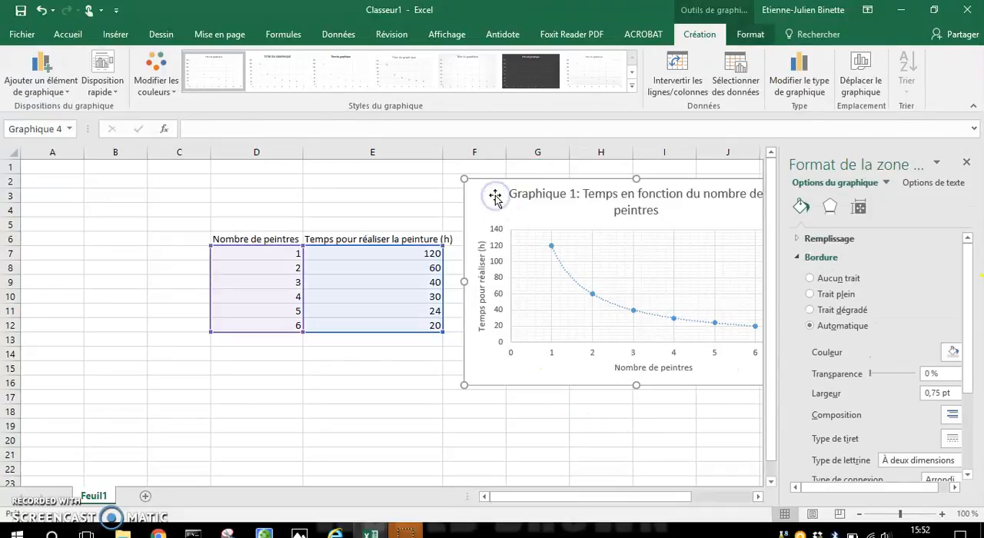
{"action": "left_click_drag", "start_coordinate": [496, 199], "coordinate": [303, 199]}
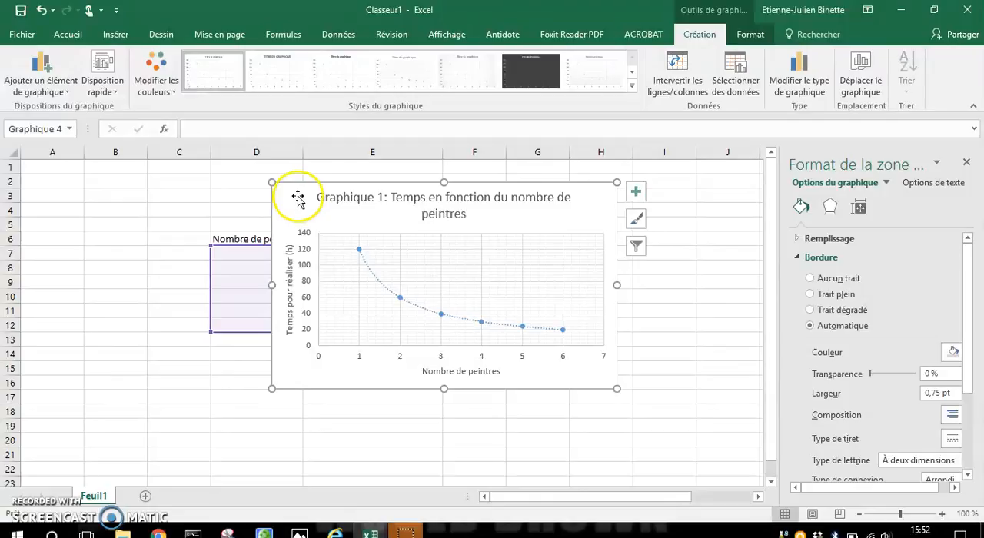
{"action": "left_click", "coordinate": [666, 409]}
Preview the chart alone for printing and check the choices for what to print, keeping "Imprimer le graphique sélectionné".
{"action": "left_click", "coordinate": [600, 194]}
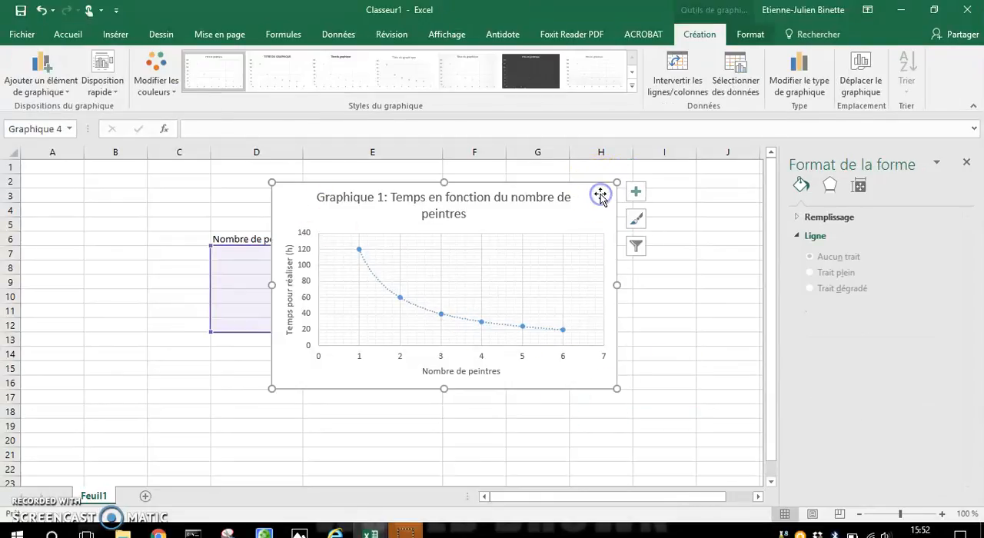
{"action": "left_click", "coordinate": [24, 33]}
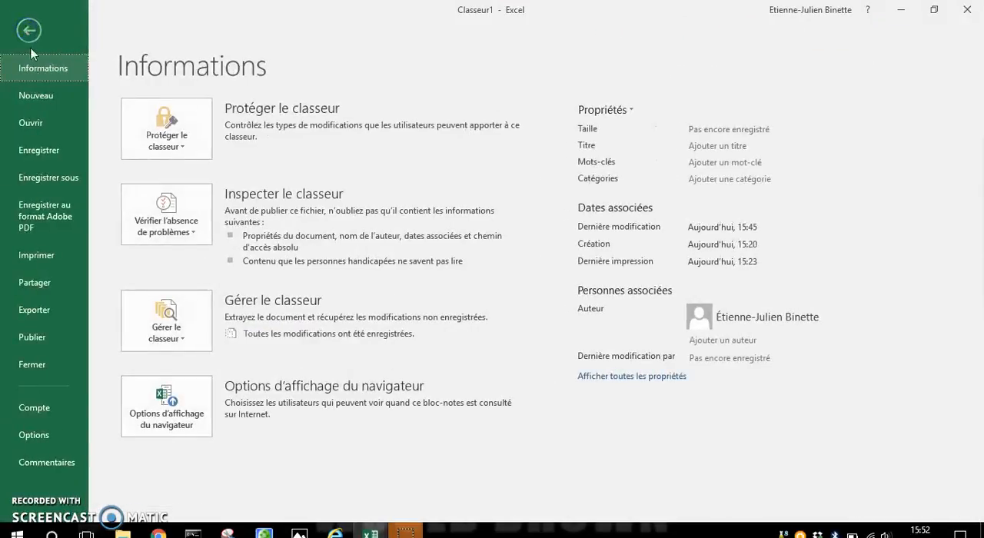
{"action": "left_click", "coordinate": [60, 266]}
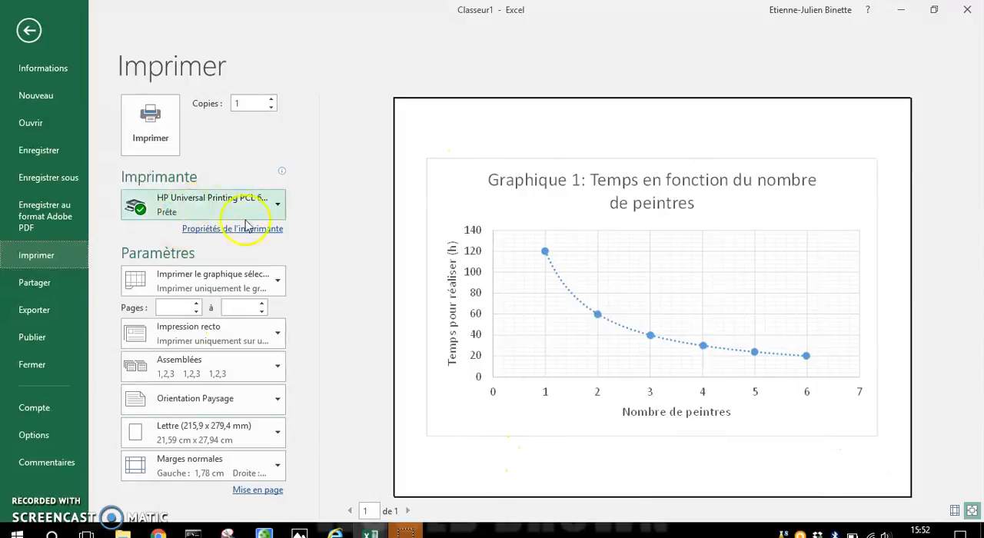
{"action": "left_click", "coordinate": [258, 277]}
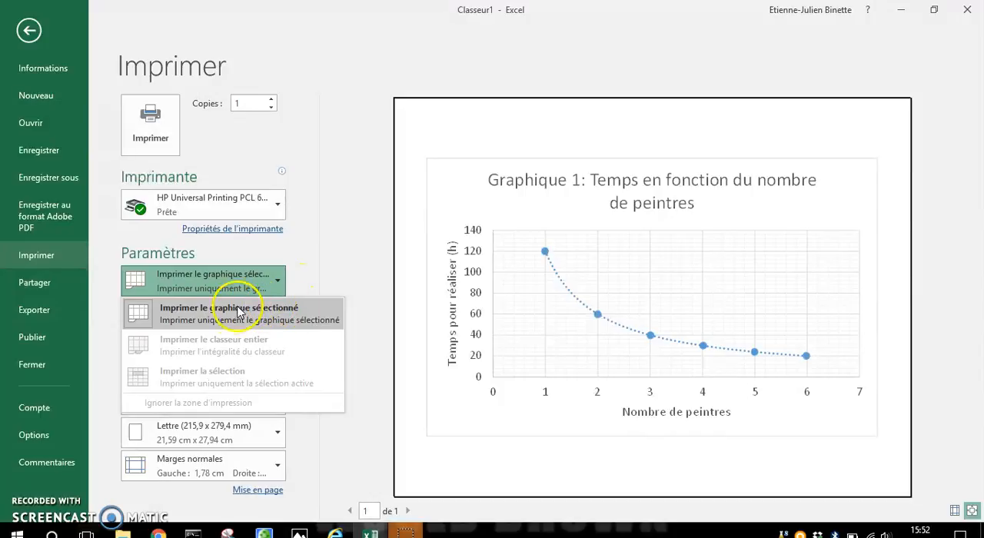
{"action": "left_click", "coordinate": [321, 283]}
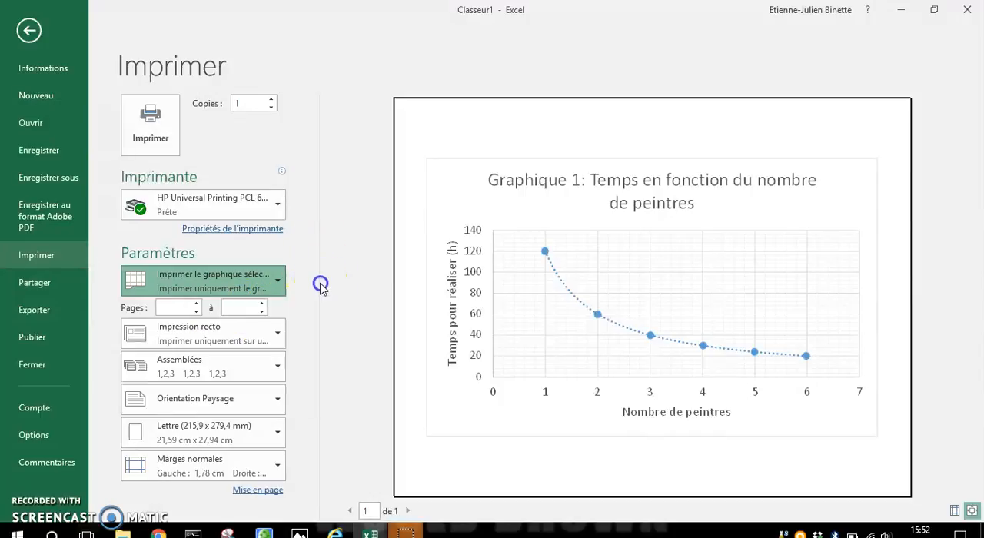